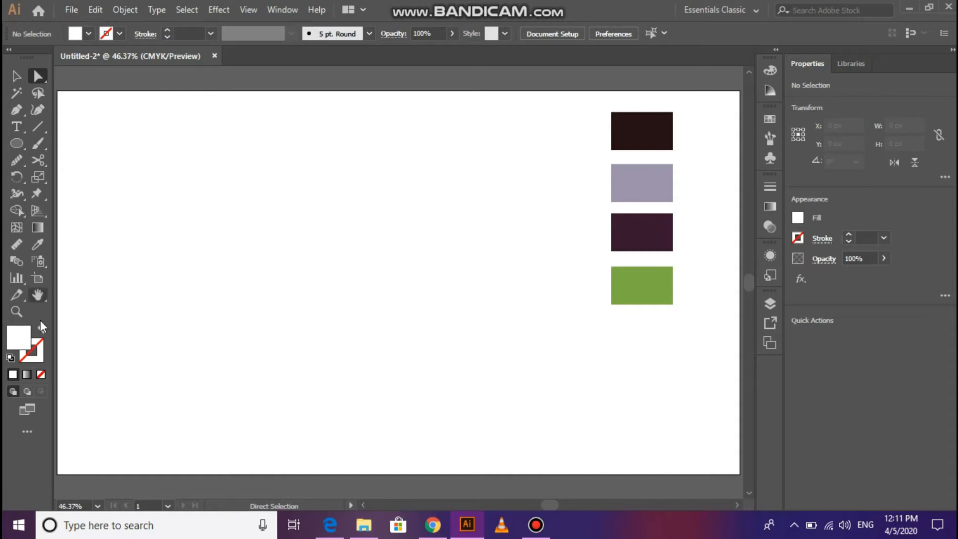
Select the round shape on the artboard and give it a black 1 pt stroke with no fill
click(42, 331)
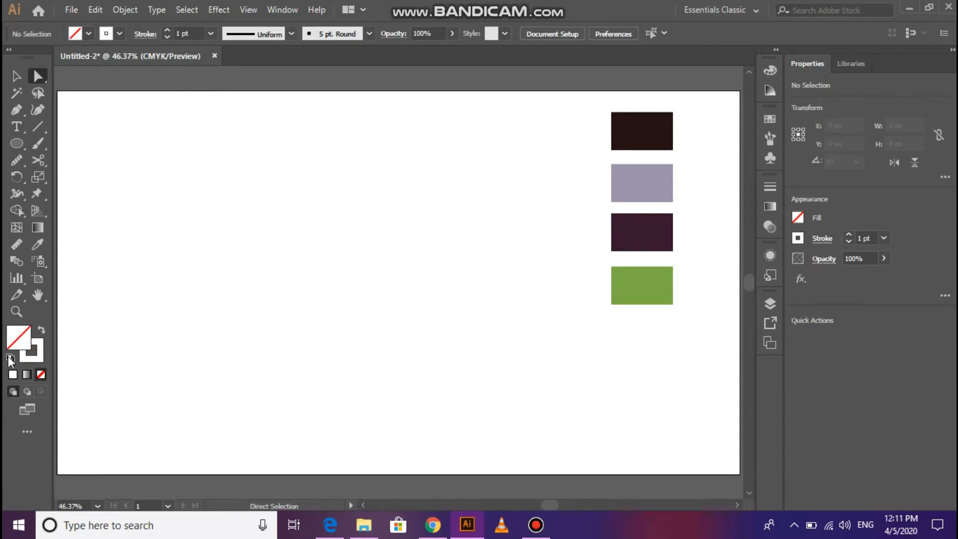
click(10, 358)
click(43, 374)
drag(187, 209, 379, 327)
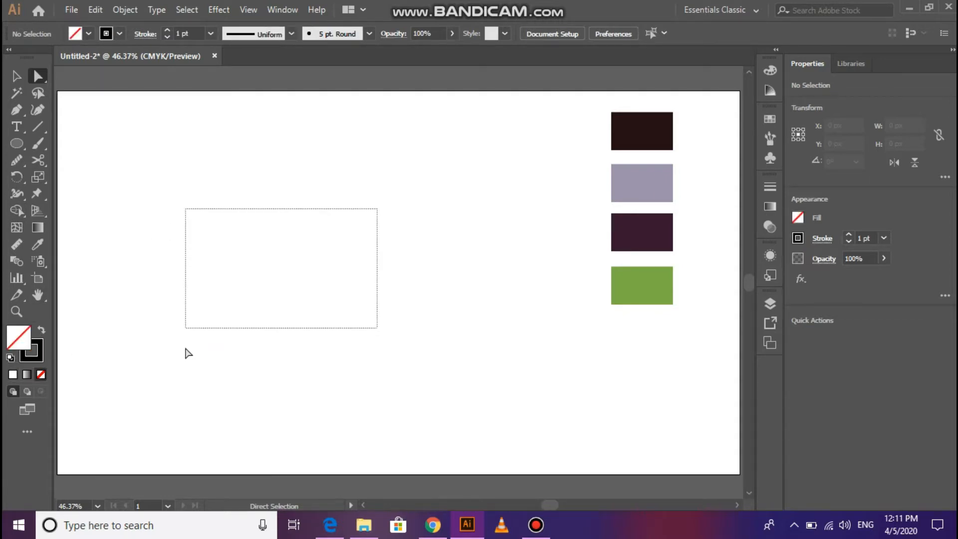
click(10, 358)
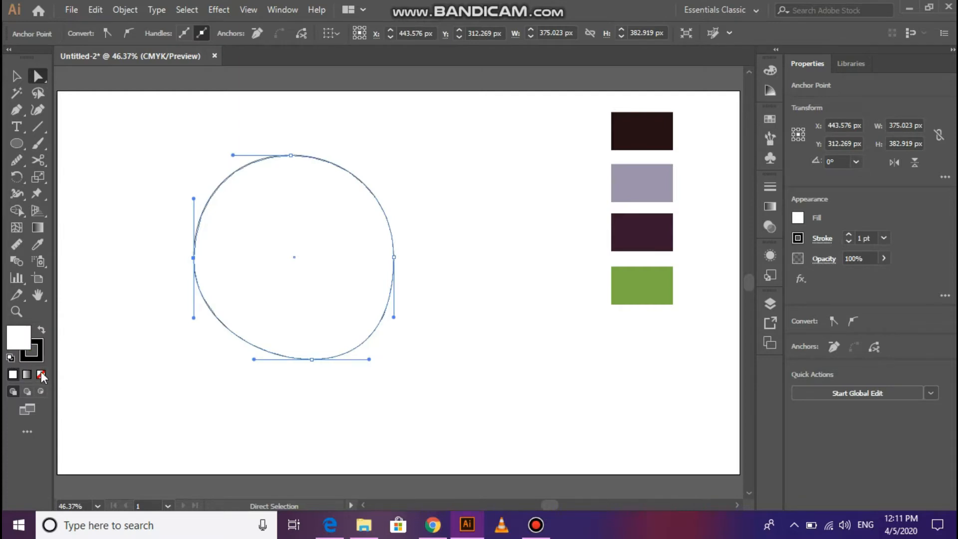
click(40, 375)
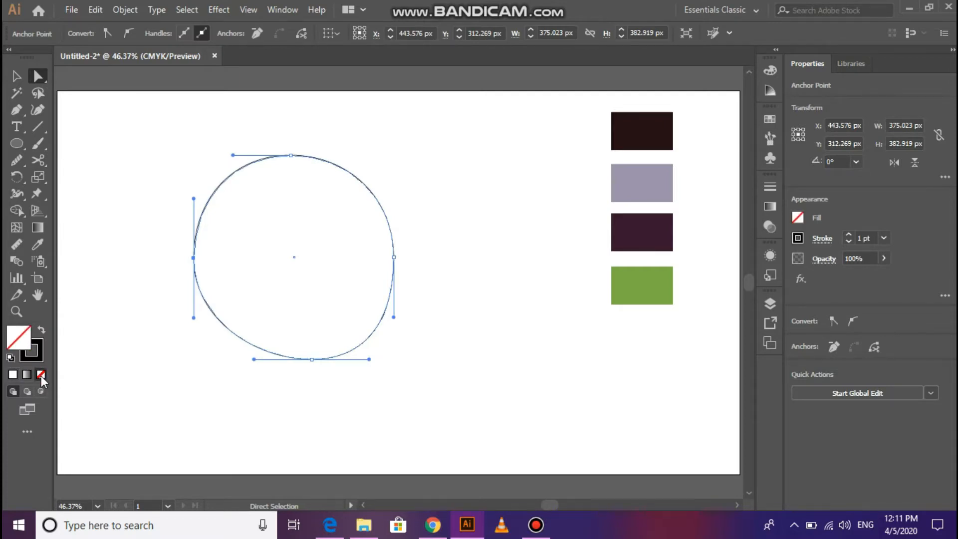
Add a gradient mesh to the round shape with a centre point and four vertical mesh lines across its left half
click(17, 225)
click(294, 257)
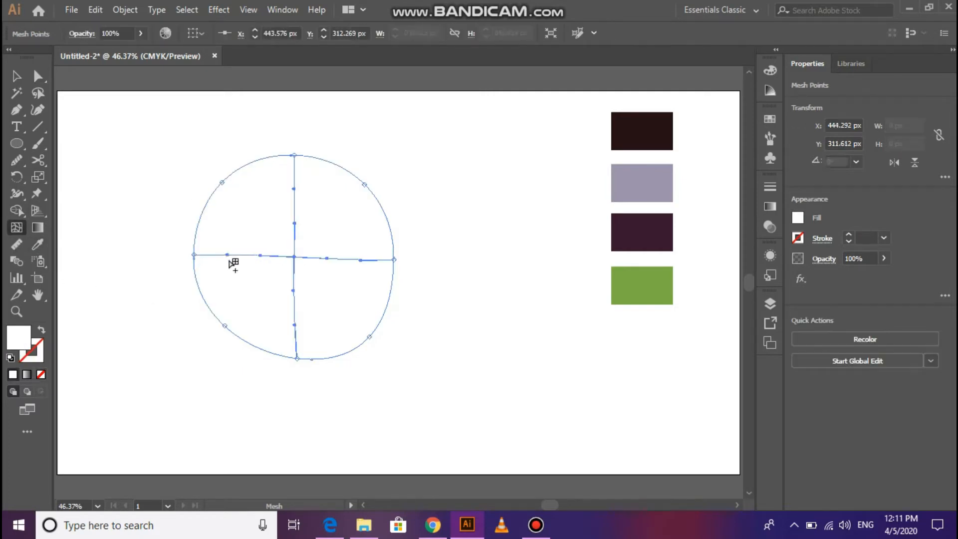
click(233, 256)
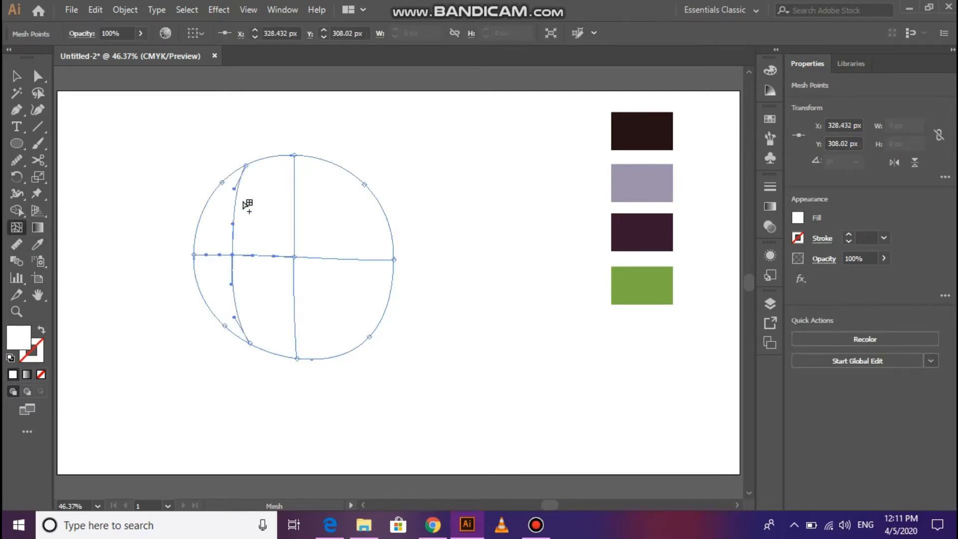
click(245, 255)
click(255, 256)
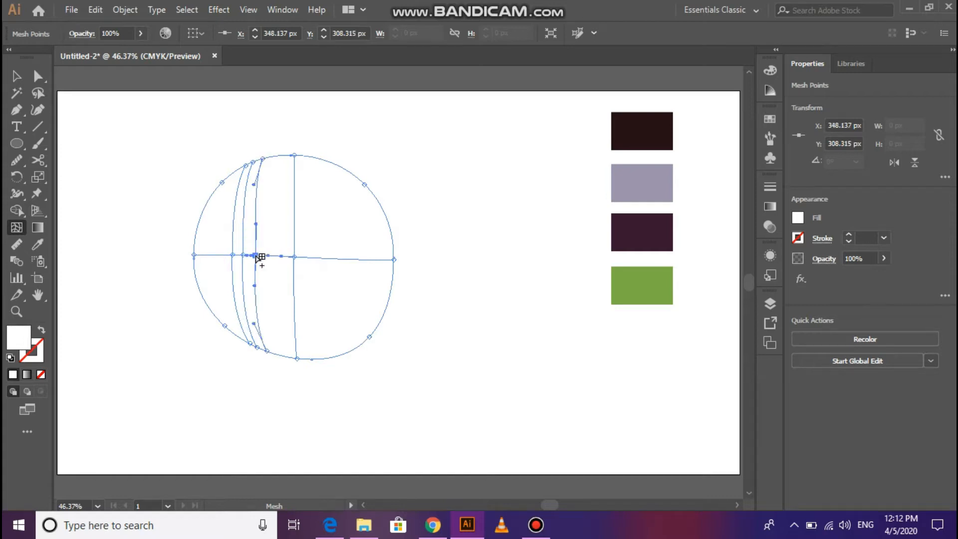
click(216, 255)
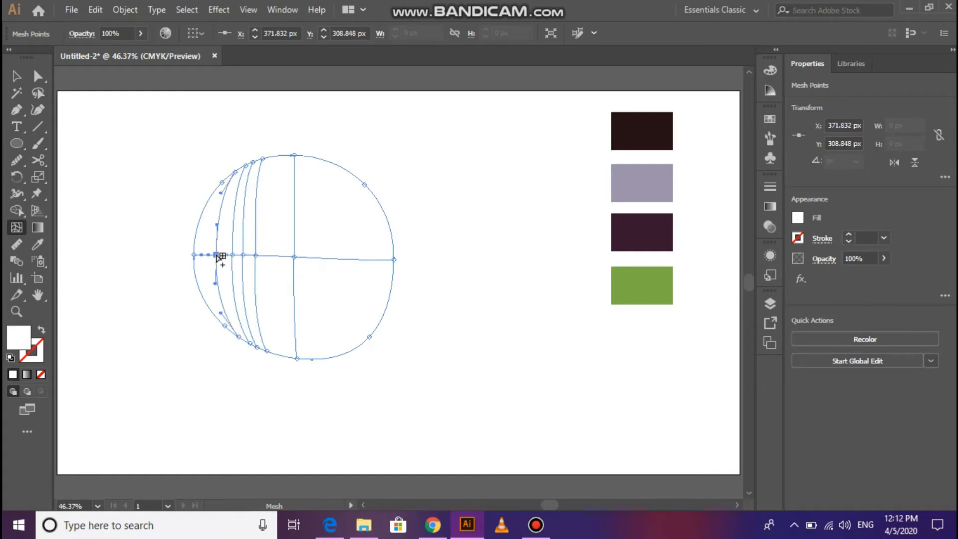
Add four closely spaced vertical mesh lines along the horizontal mesh line in the shape's right half
click(339, 259)
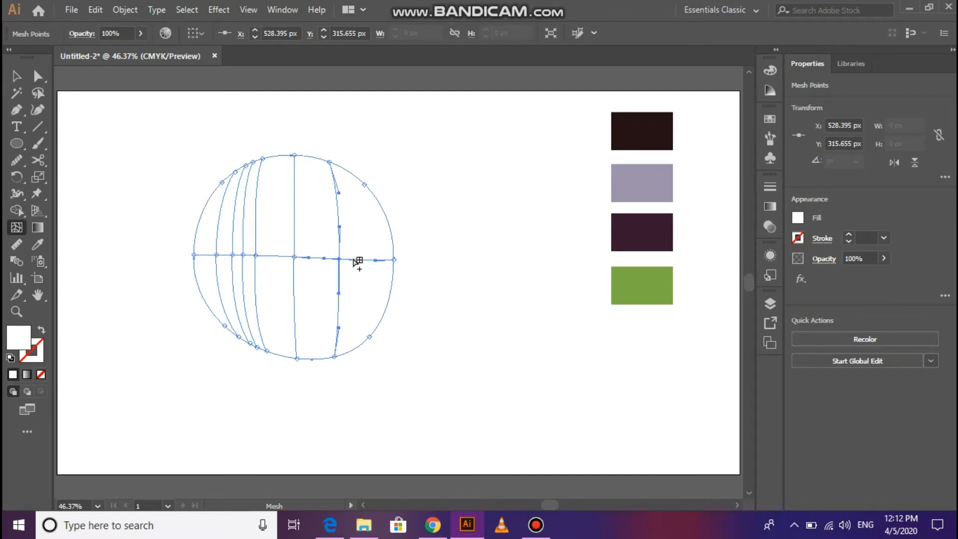
drag(350, 260, 371, 260)
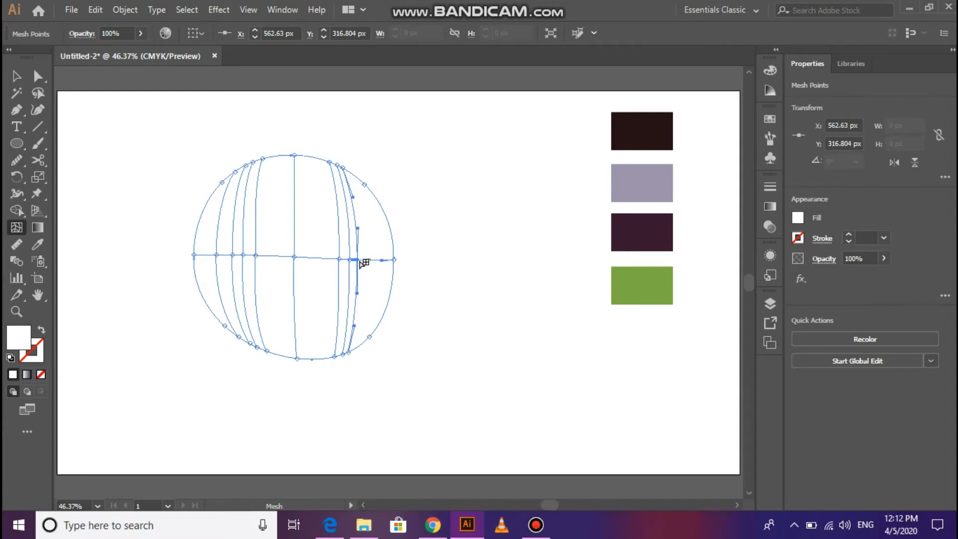
click(366, 260)
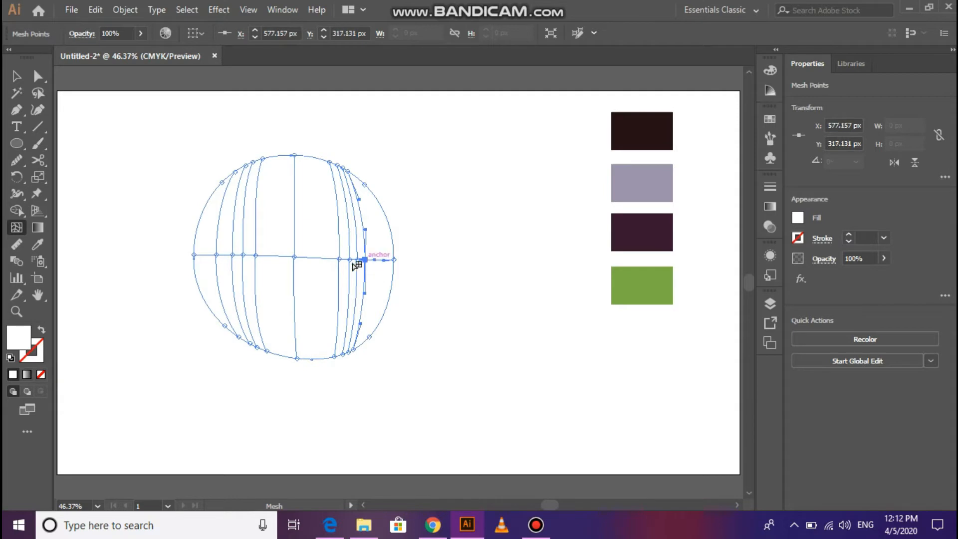
Colour the two inner mesh points of the left line group with the lavender swatch using the Eyedropper
click(41, 79)
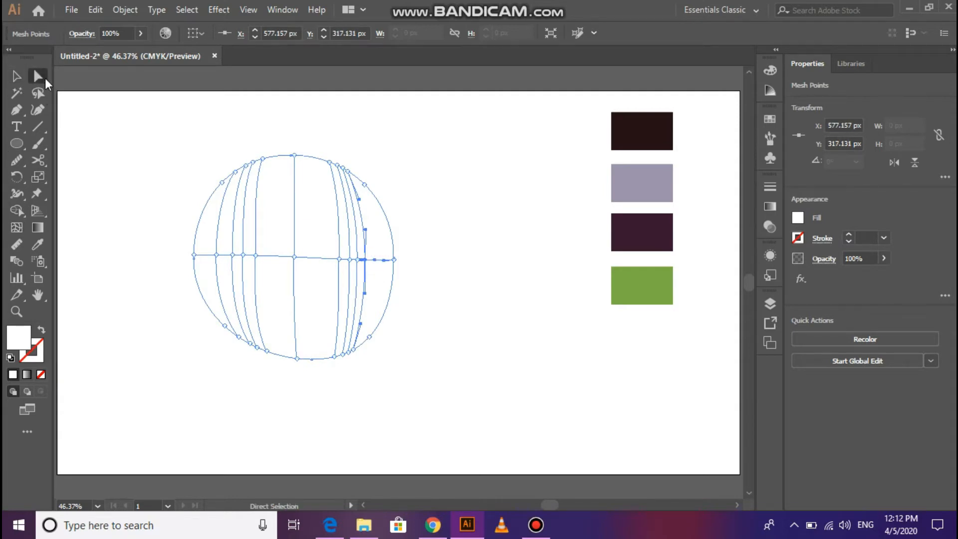
click(243, 258)
click(38, 244)
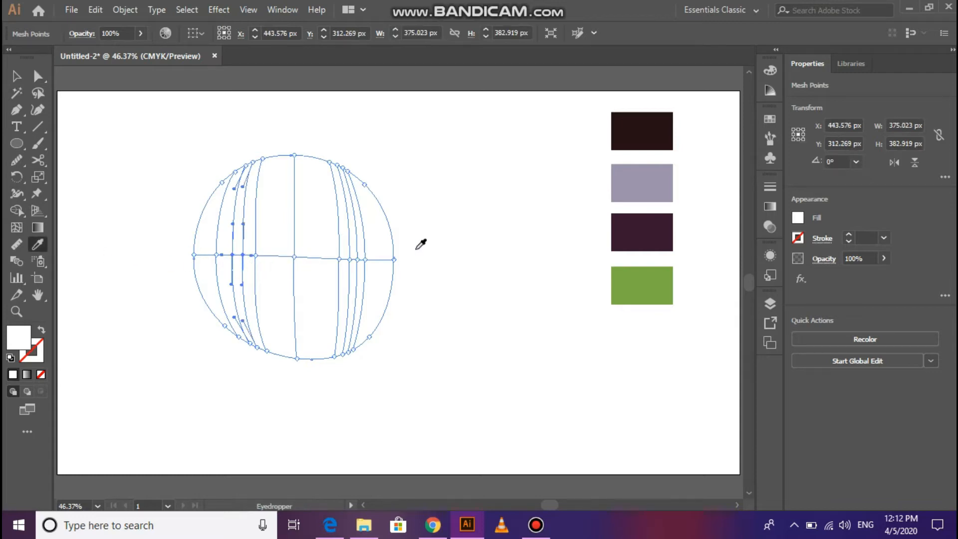
click(628, 188)
Lighten the fill of the selected left highlight mesh points to colour D5D1E0
click(17, 76)
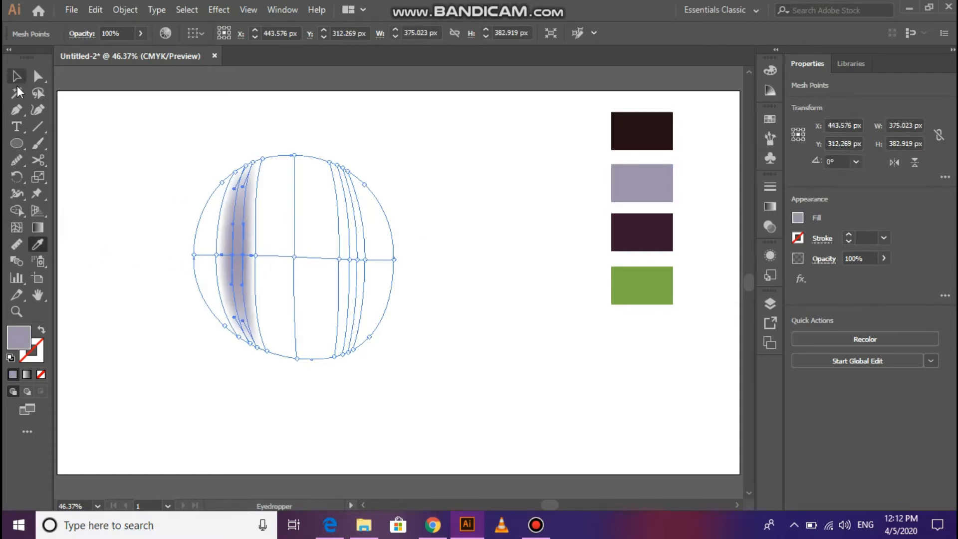
double_click(25, 342)
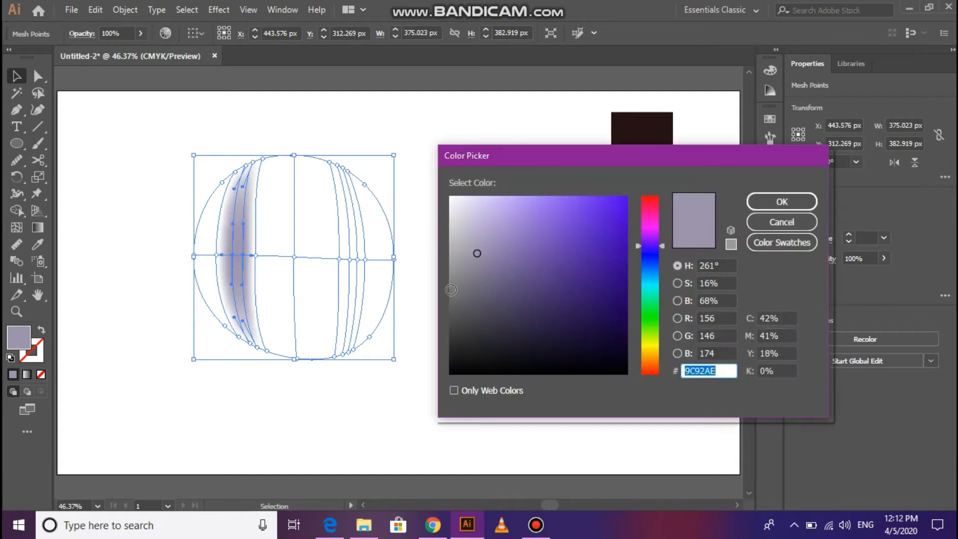
click(460, 218)
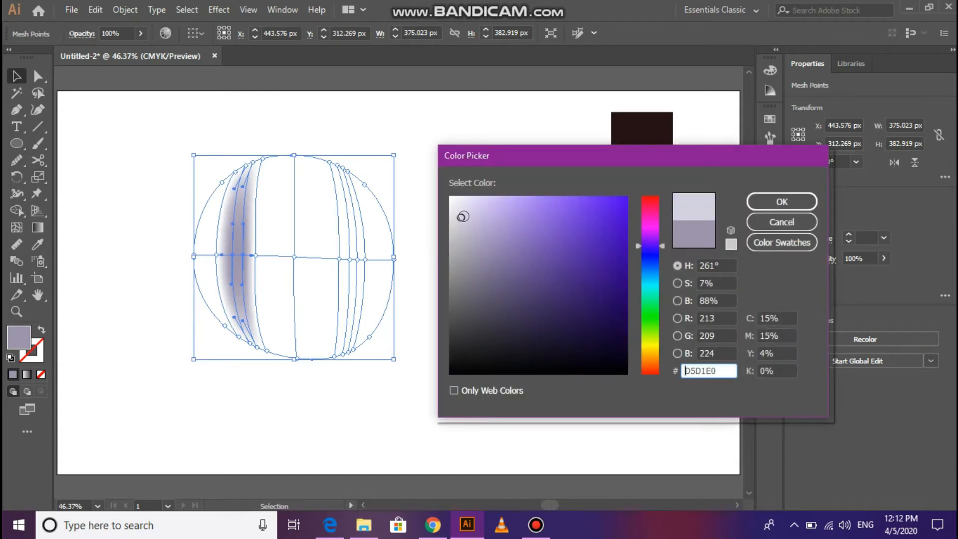
click(778, 202)
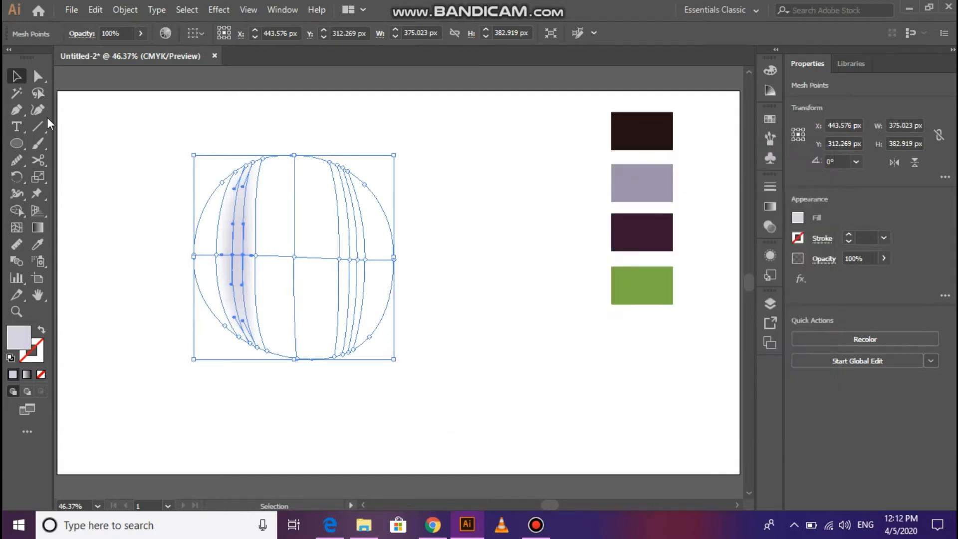
Colour the two inner mesh points of the right line group with the pale lavender sampled from the left highlight
click(38, 75)
click(358, 259)
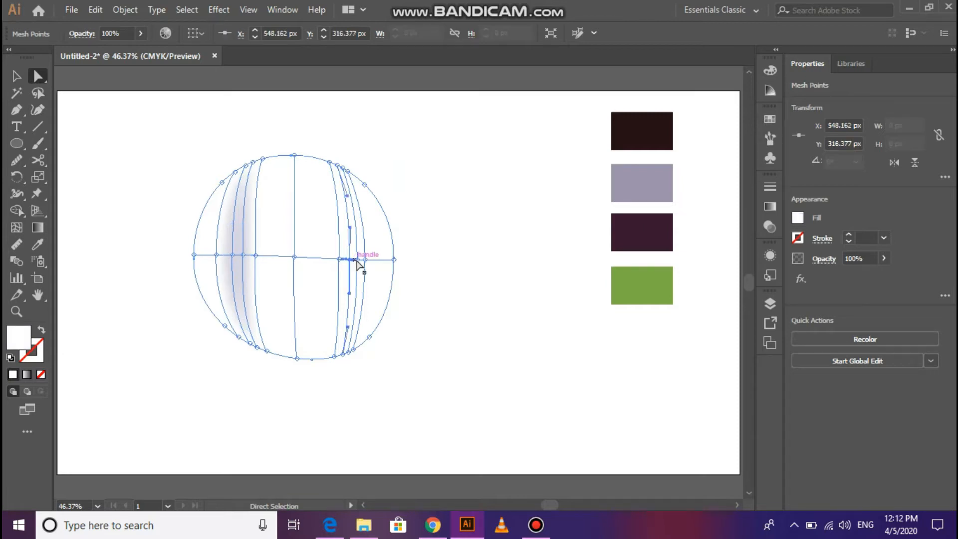
shift+click(358, 260)
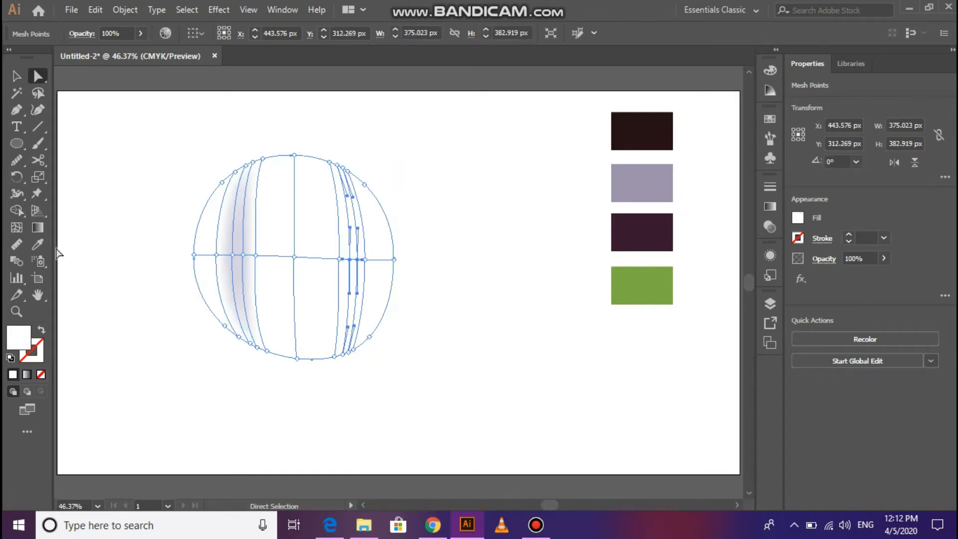
click(37, 244)
click(229, 241)
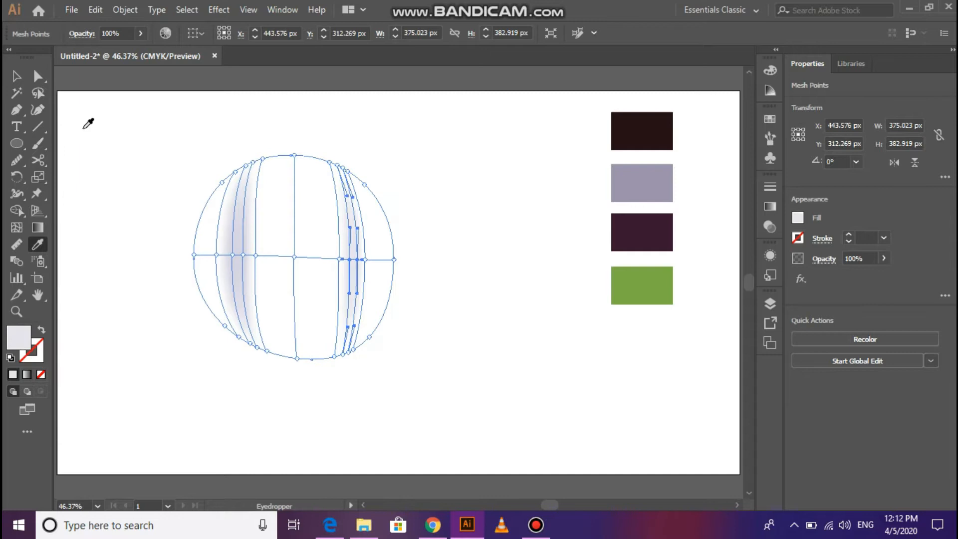
click(16, 76)
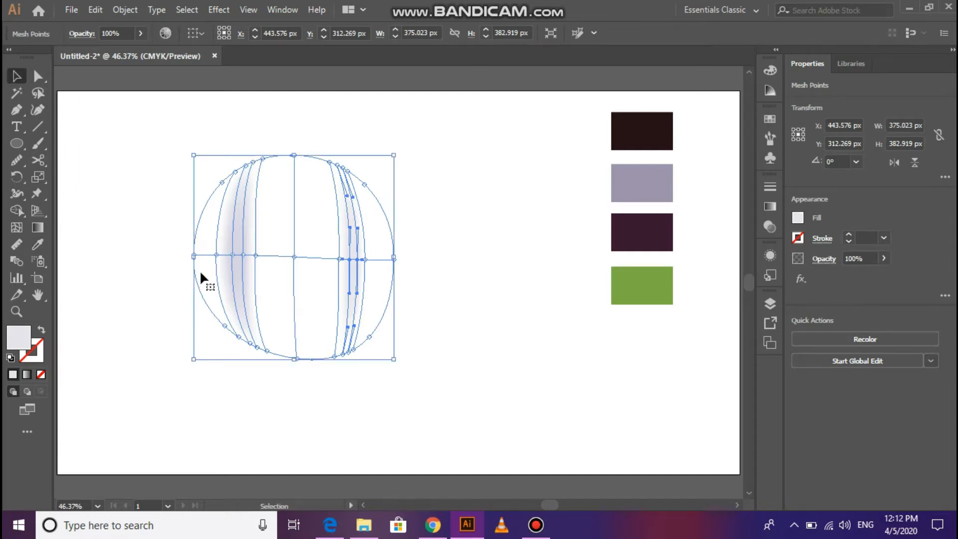
Colour the mesh points on both sides of the left highlight with the dark purple swatch and deselect the shape
ctrl+click(216, 256)
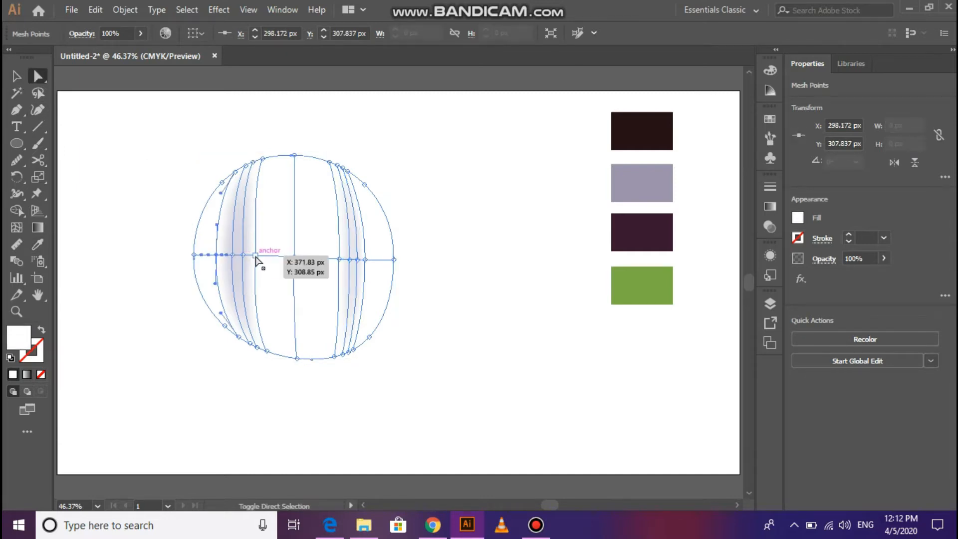
shift+click(255, 256)
click(38, 245)
click(647, 230)
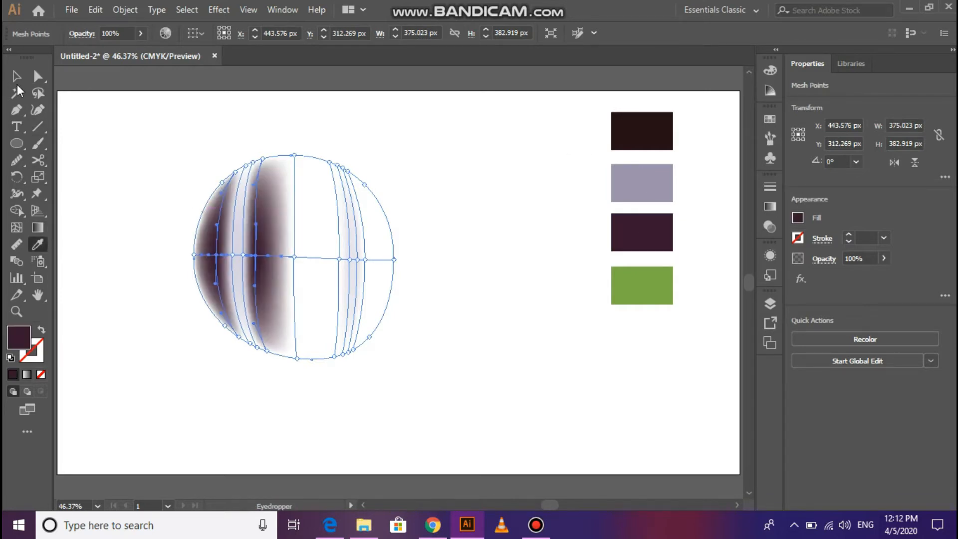
click(16, 76)
click(109, 156)
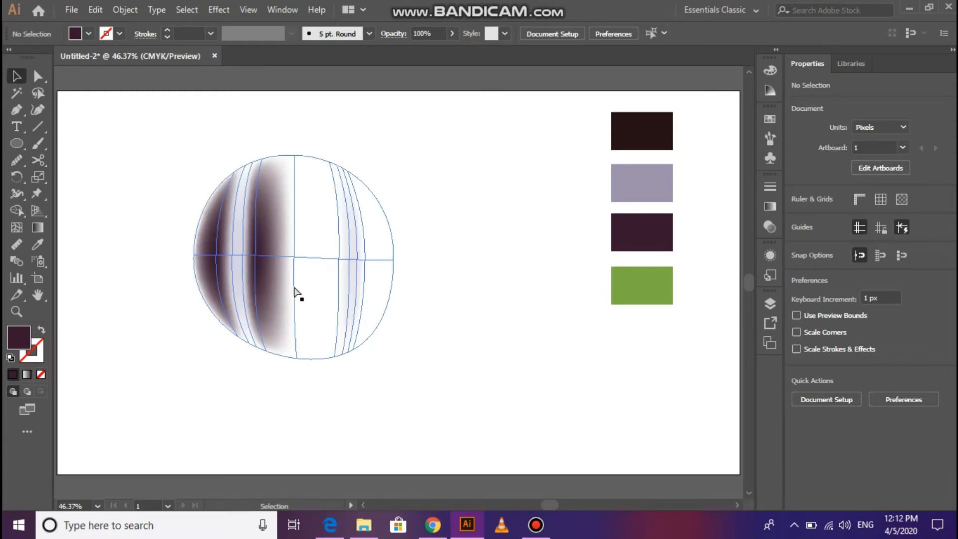
Colour the two mesh points flanking the right highlight with the dark purple swatch
key(a)
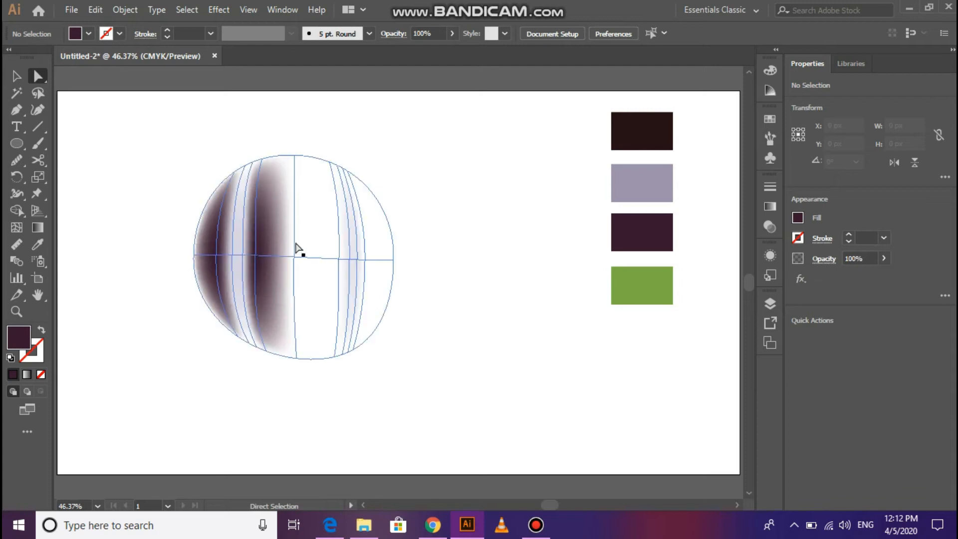
click(365, 260)
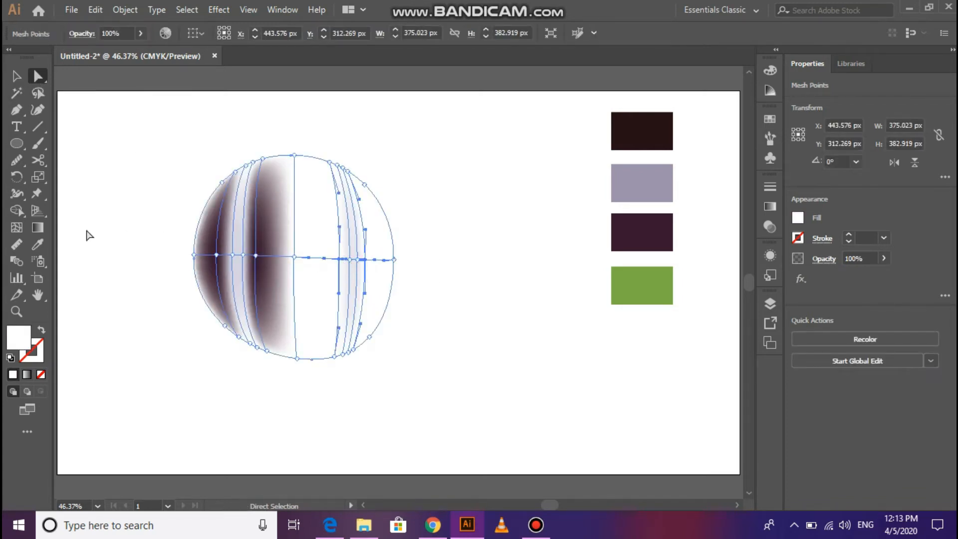
click(39, 248)
click(631, 221)
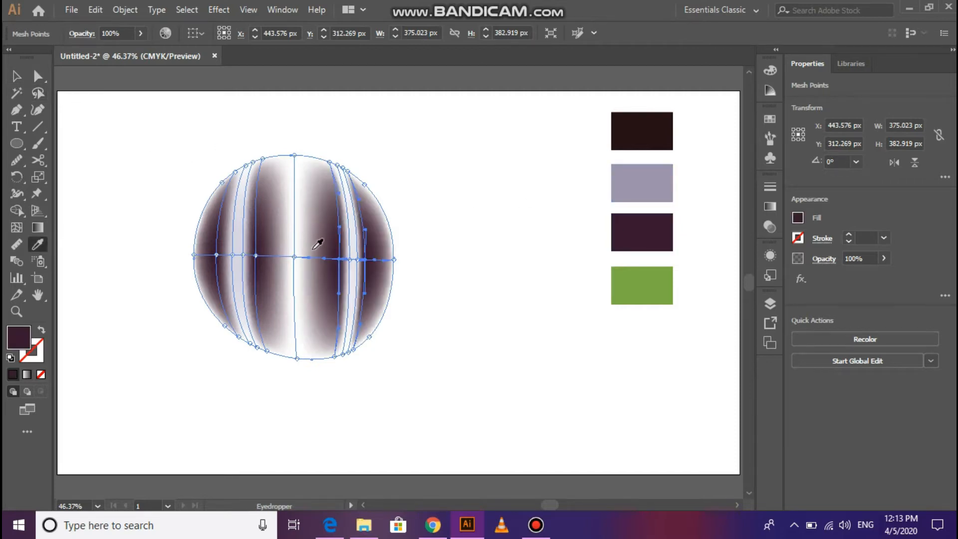
Colour the centre mesh point of the shape with the dark purple swatch
key(a)
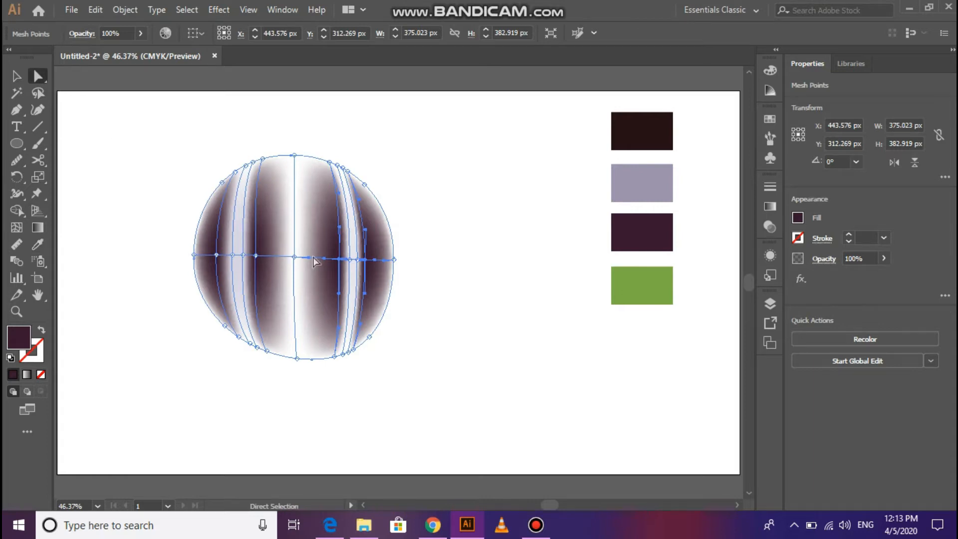
click(295, 258)
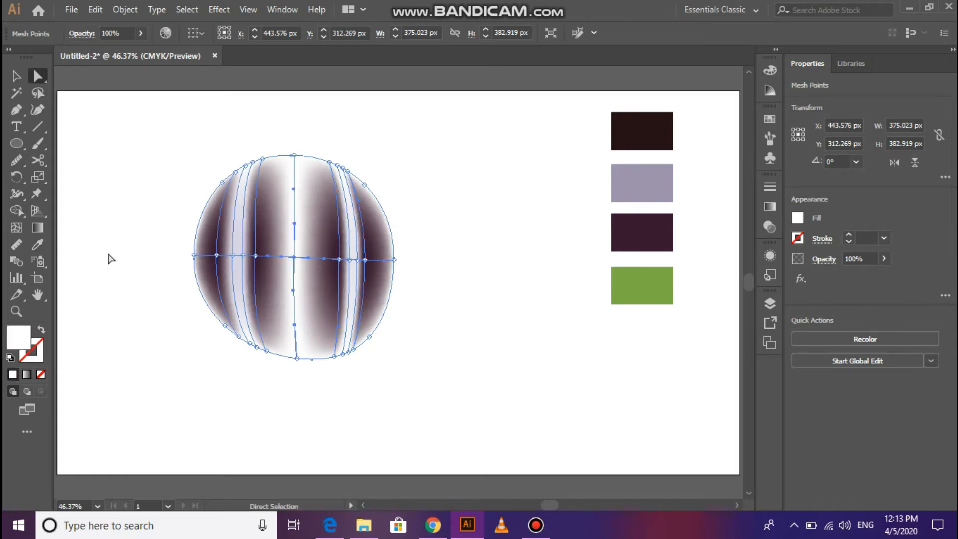
click(37, 244)
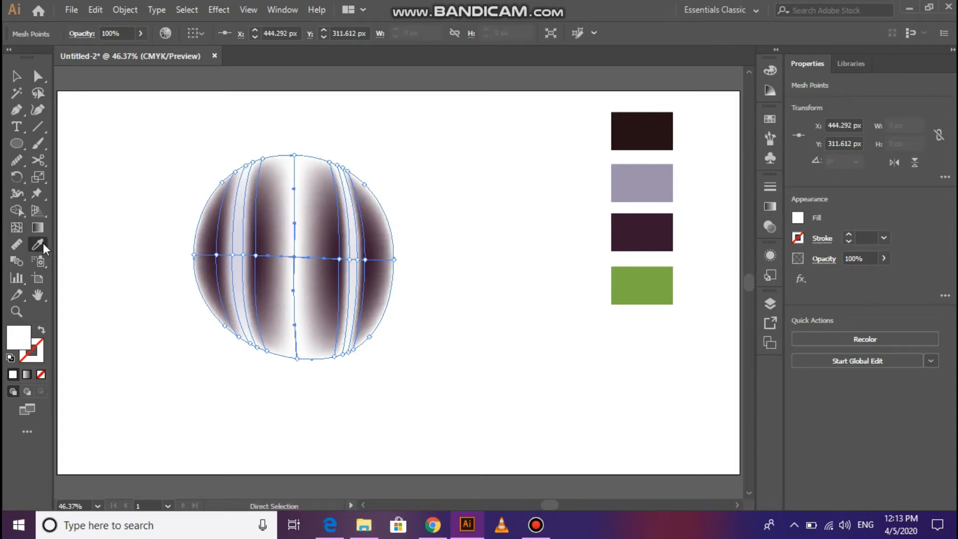
click(634, 239)
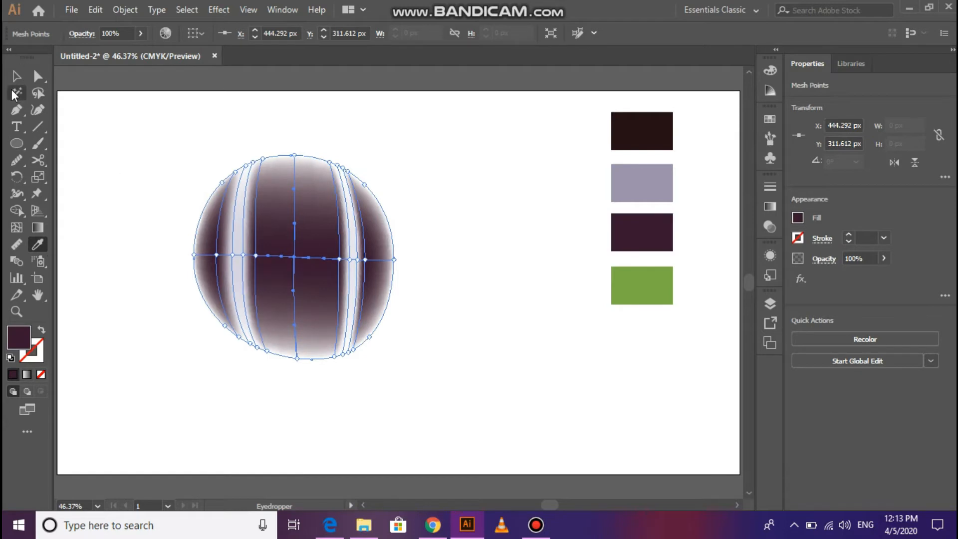
click(16, 76)
Add two horizontal mesh lines to the shape, one below the middle and one near its upper edge
click(17, 228)
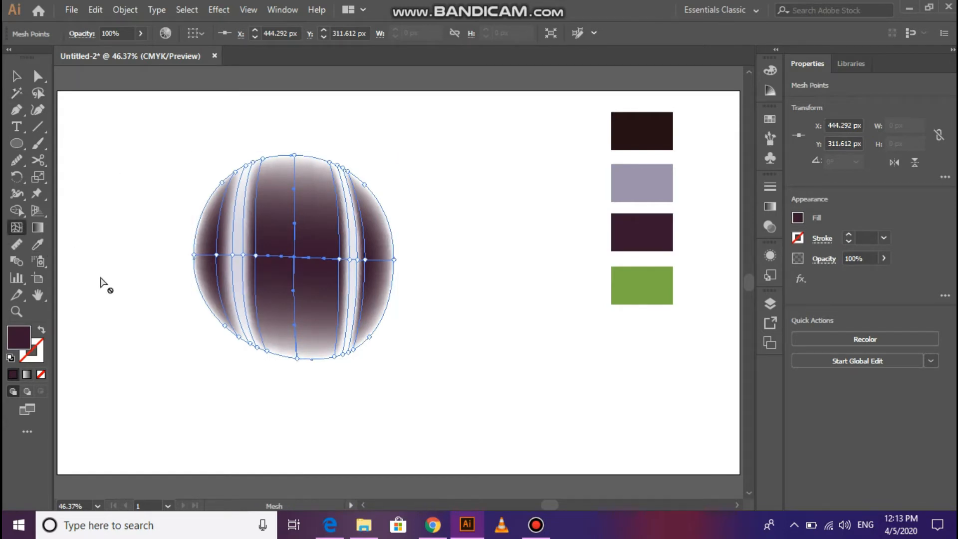
click(220, 294)
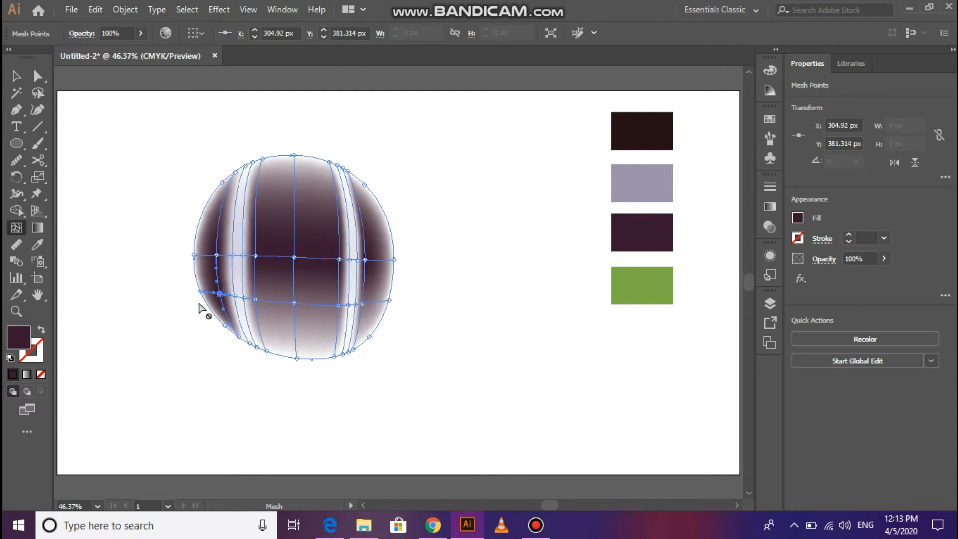
click(227, 190)
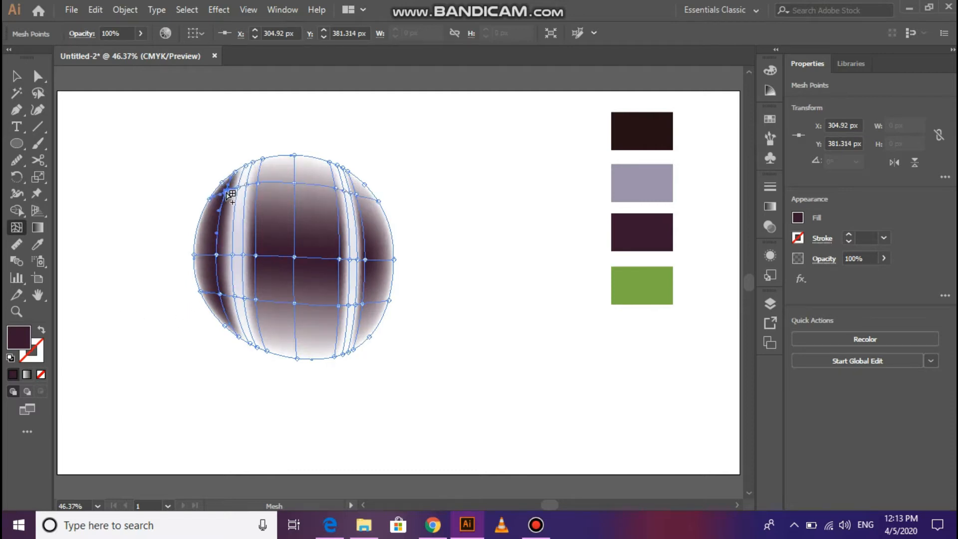
click(17, 76)
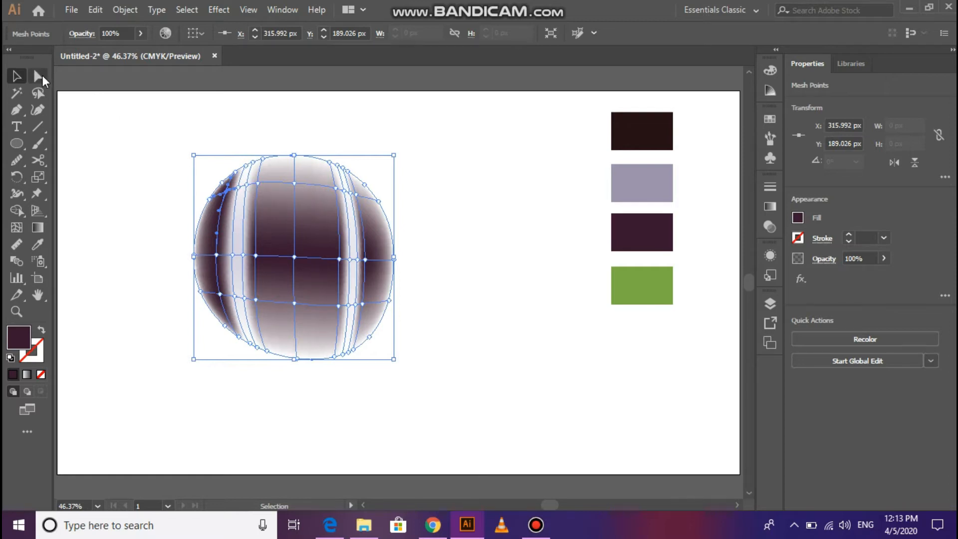
Colour the upper-row mesh points above the left highlight with the dark purple swatch
click(40, 77)
click(247, 184)
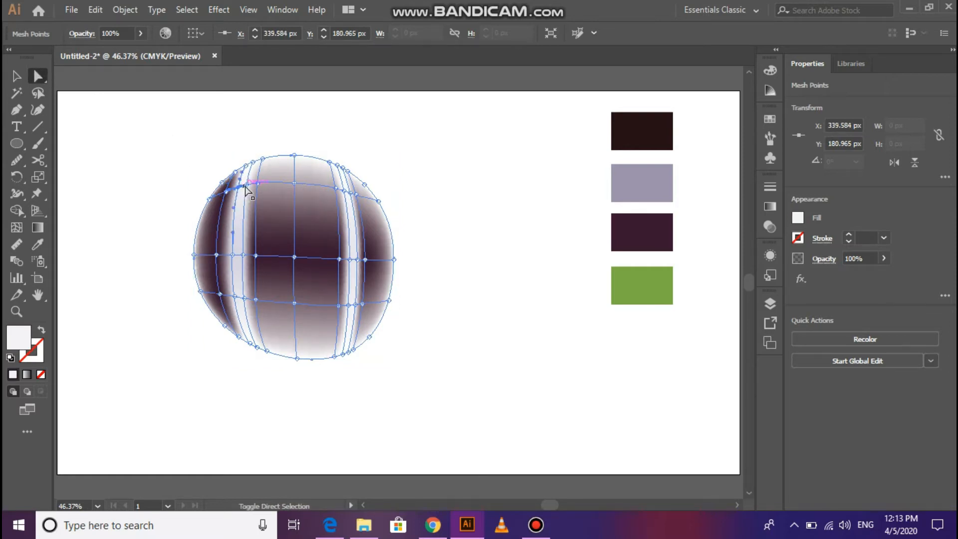
shift+click(257, 184)
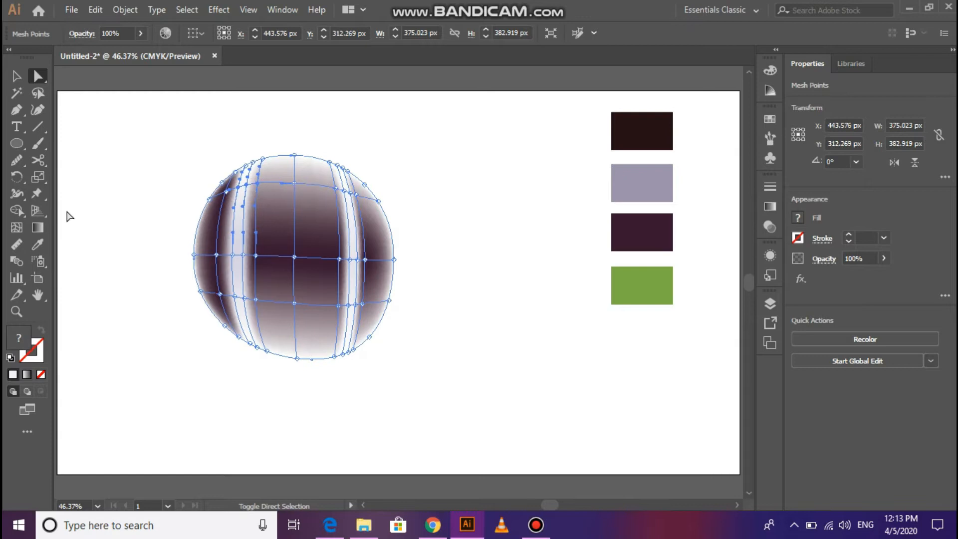
click(38, 245)
click(642, 230)
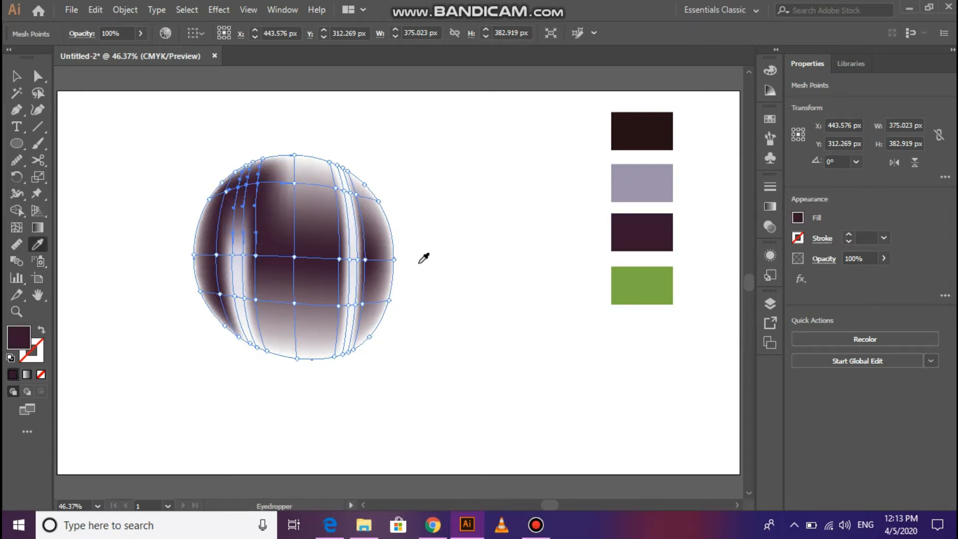
Colour the upper-row mesh points above the right highlight with the dark purple swatch and deselect the shape
click(16, 76)
click(38, 78)
shift+click(351, 194)
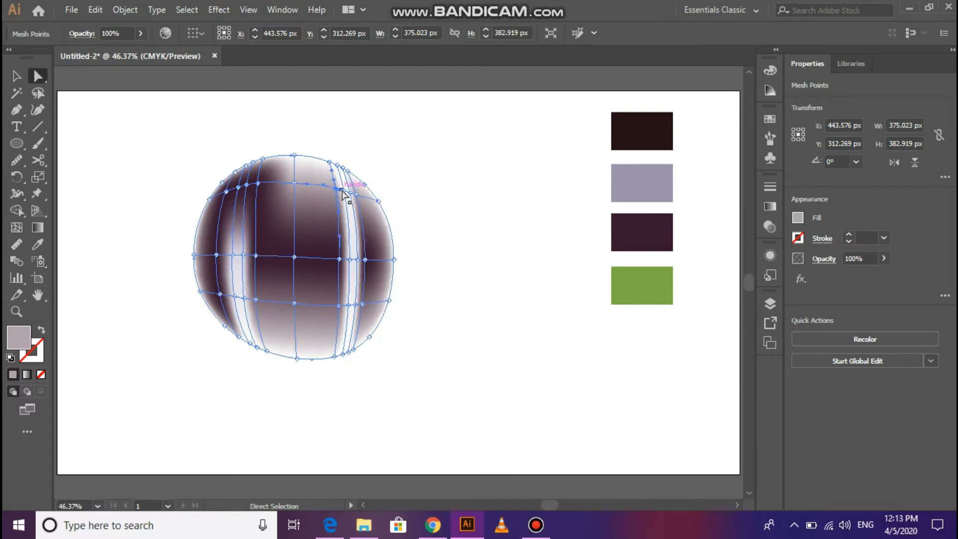
shift+click(351, 194)
shift+click(357, 194)
click(38, 245)
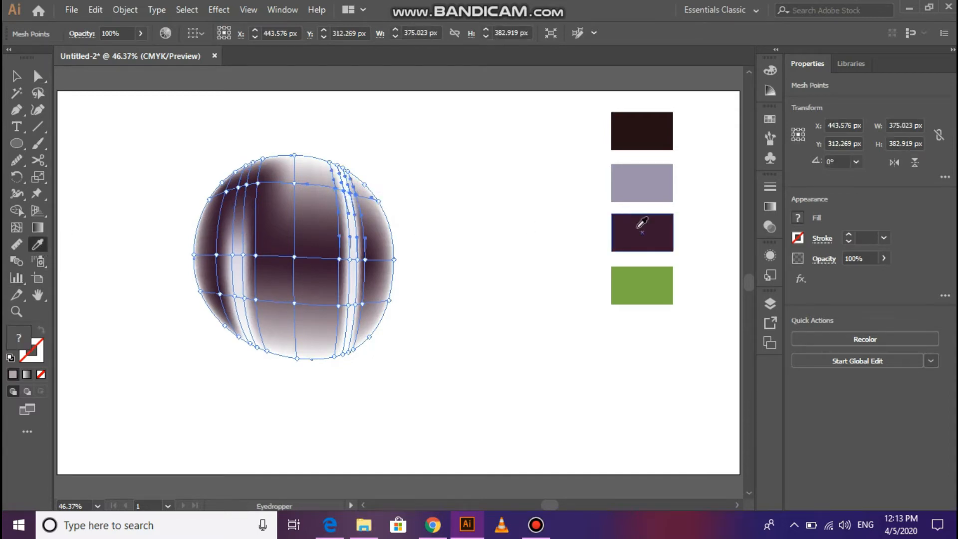
click(630, 222)
click(12, 75)
click(129, 93)
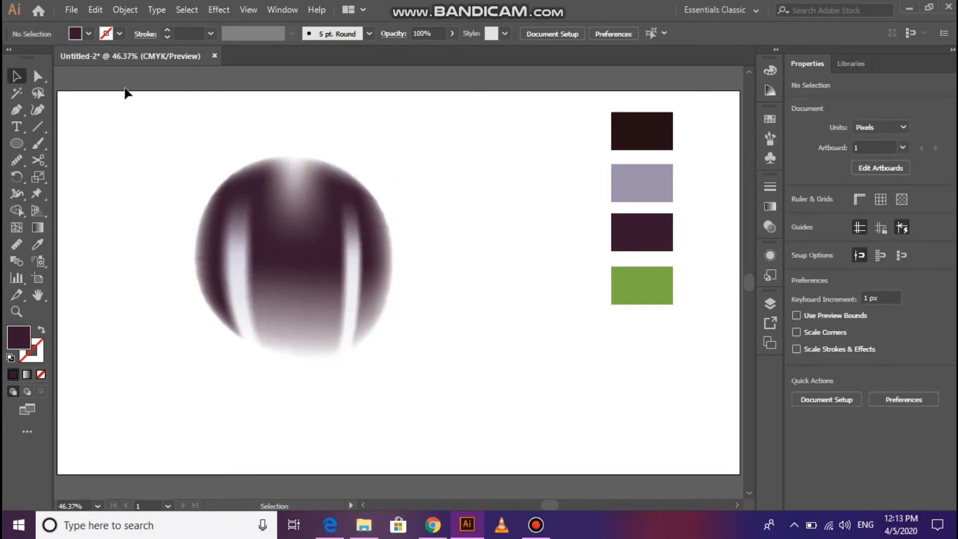
Colour the mesh points below both highlights on the lower horizontal line with the blackish-brown swatch and deselect the shape
click(224, 302)
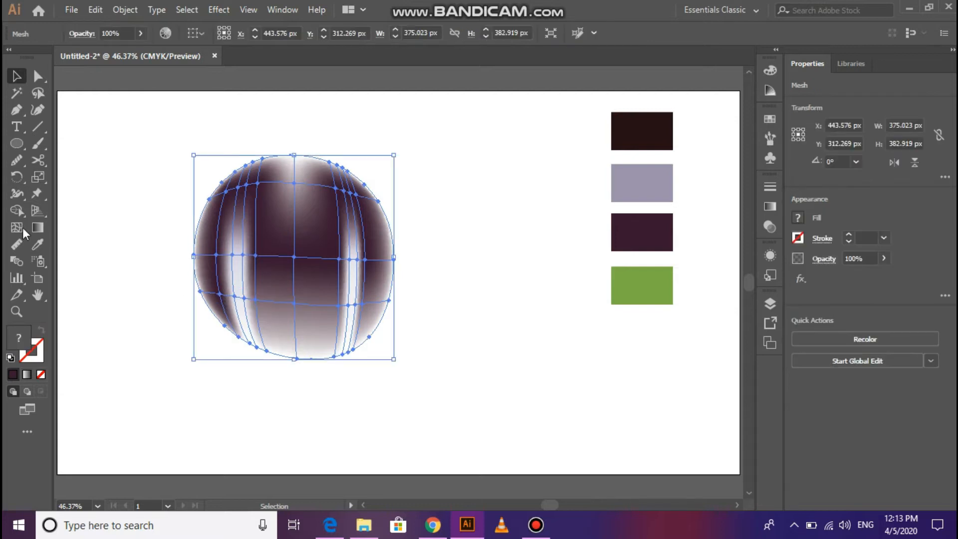
click(38, 76)
click(223, 298)
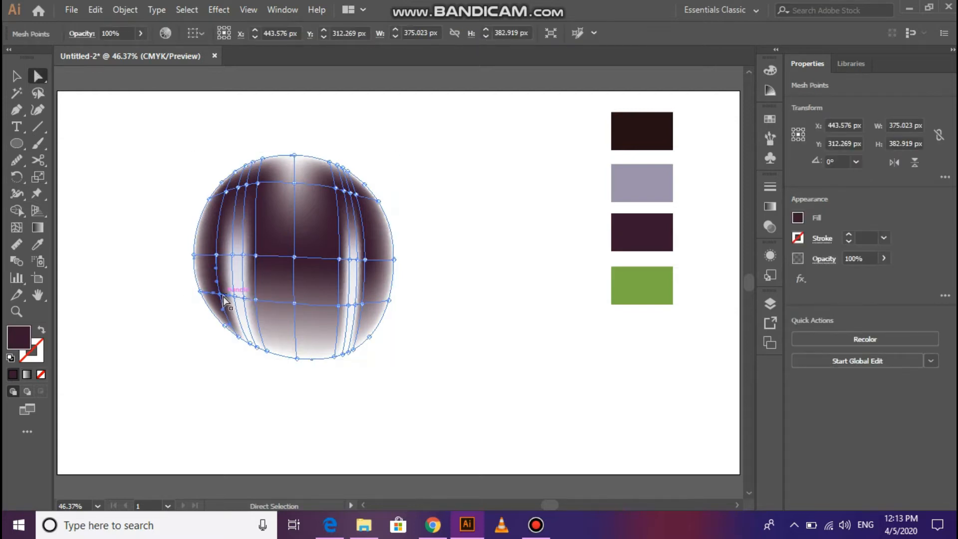
shift+click(235, 297)
shift+click(244, 298)
drag(254, 299, 365, 306)
click(38, 244)
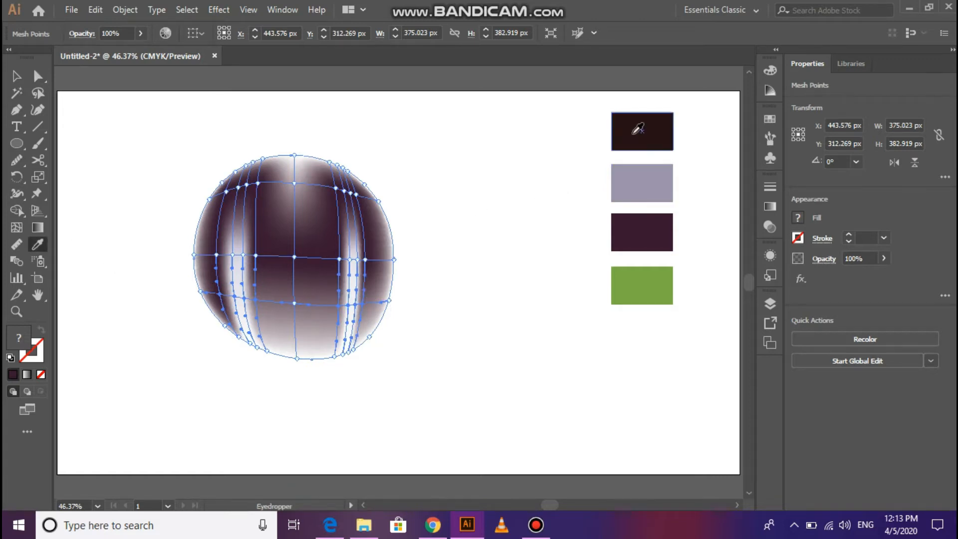
click(636, 129)
click(16, 76)
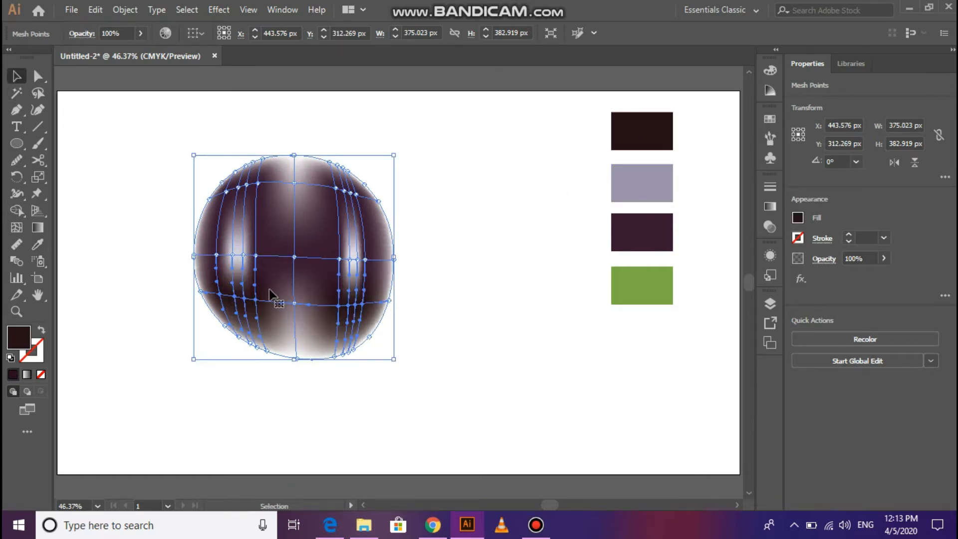
click(56, 106)
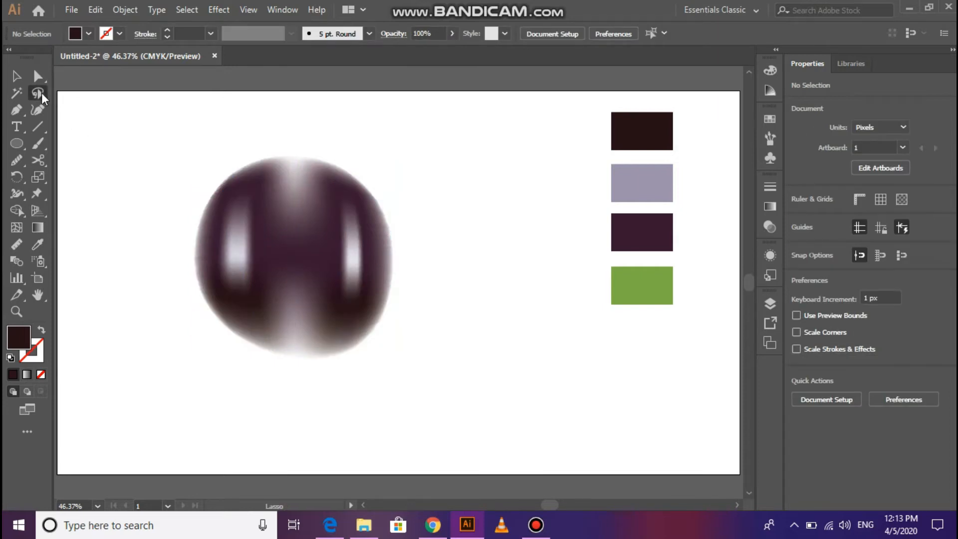
Lasso the mesh points along the shape's lower outline, colour them with the pale lavender swatch, and deselect the shape
click(39, 93)
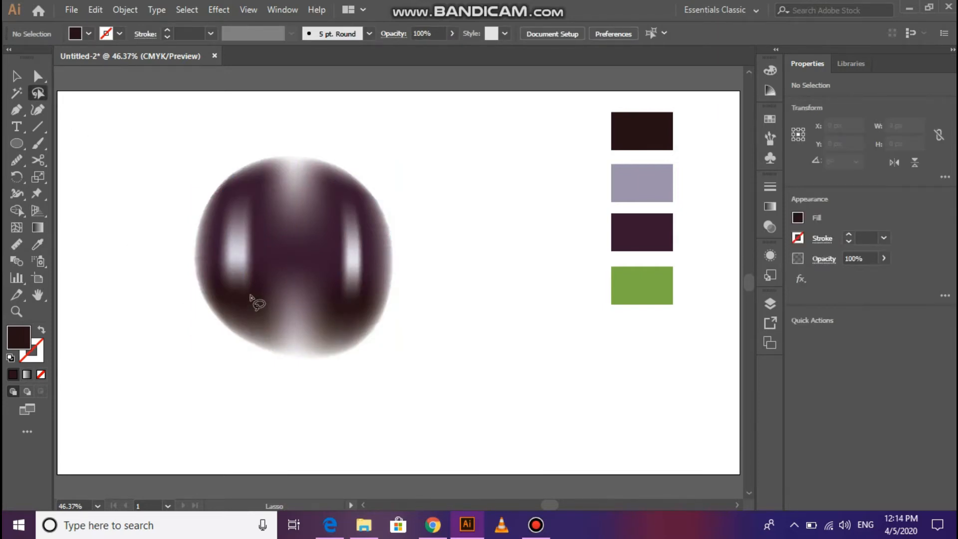
key(v)
click(252, 299)
click(38, 95)
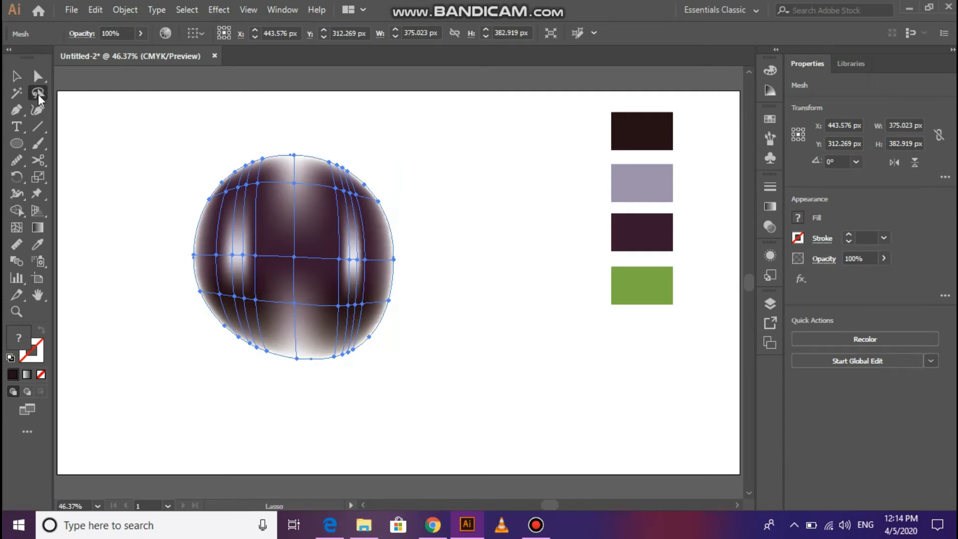
mouse_move(199, 322)
mouse_down()
mouse_move(348, 346)
mouse_move(376, 327)
mouse_move(373, 361)
mouse_move(288, 380)
mouse_move(202, 320)
mouse_up()
mouse_move(198, 188)
mouse_down()
mouse_move(213, 204)
mouse_move(205, 217)
mouse_move(200, 185)
mouse_up()
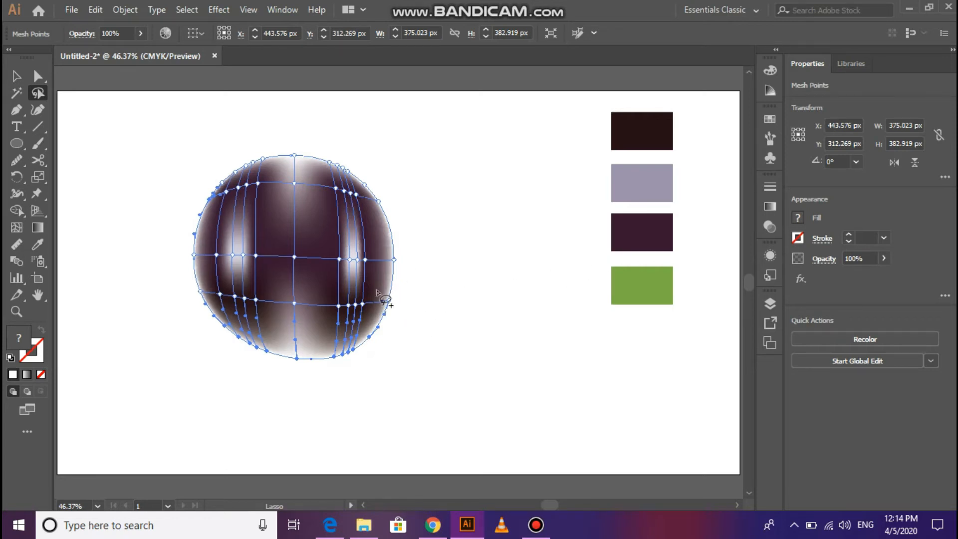
mouse_move(394, 291)
mouse_down()
mouse_move(377, 296)
mouse_move(393, 287)
mouse_up()
click(40, 245)
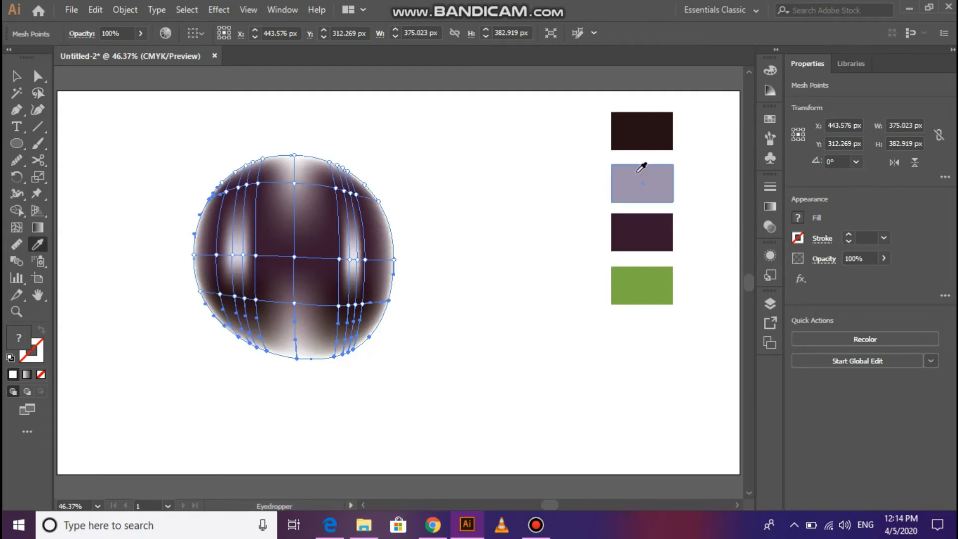
click(643, 179)
click(16, 76)
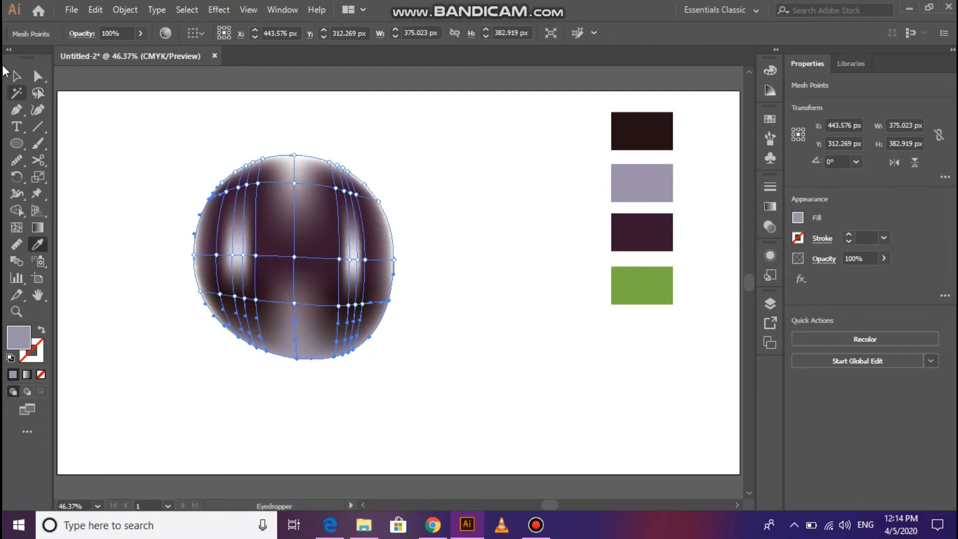
click(165, 162)
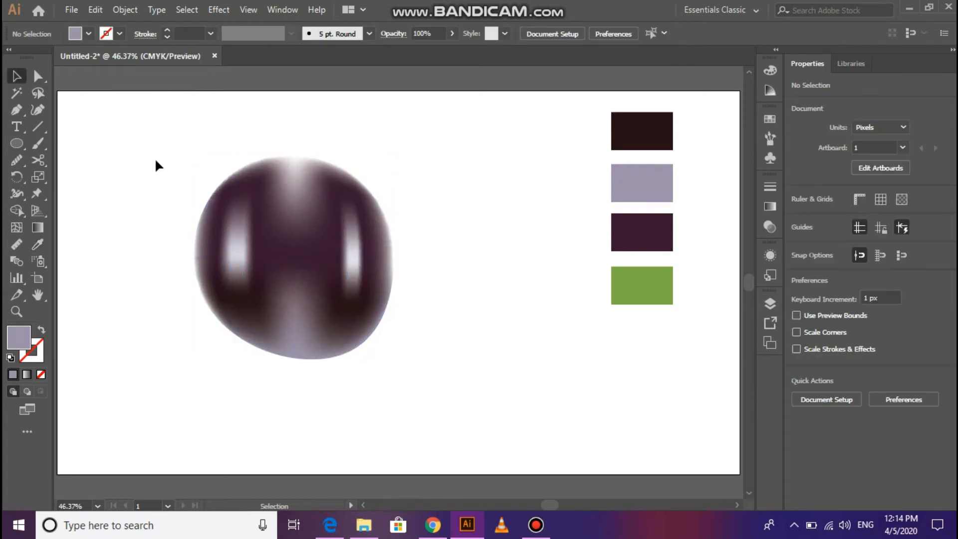
Colour the centre mesh point of the shape with the blackish-brown swatch
click(280, 250)
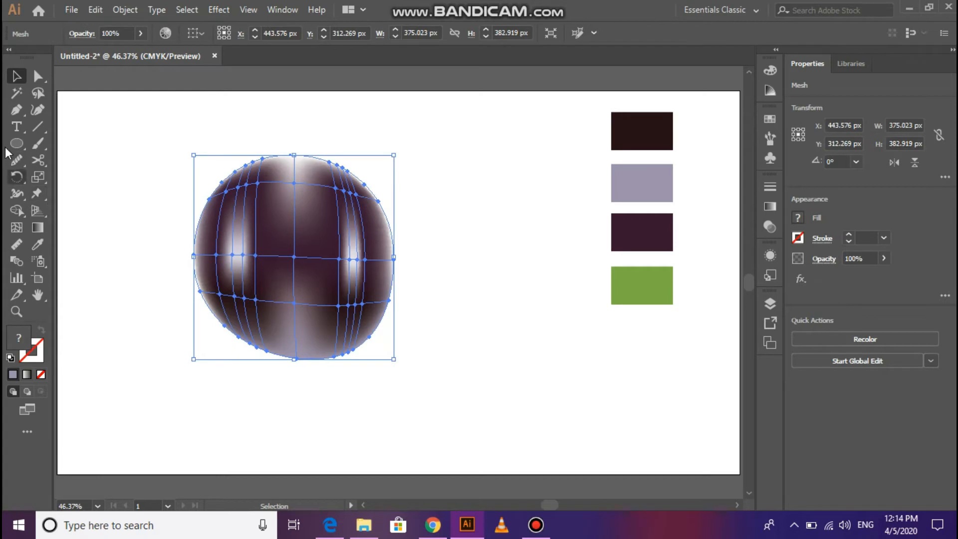
click(38, 76)
drag(296, 258, 295, 259)
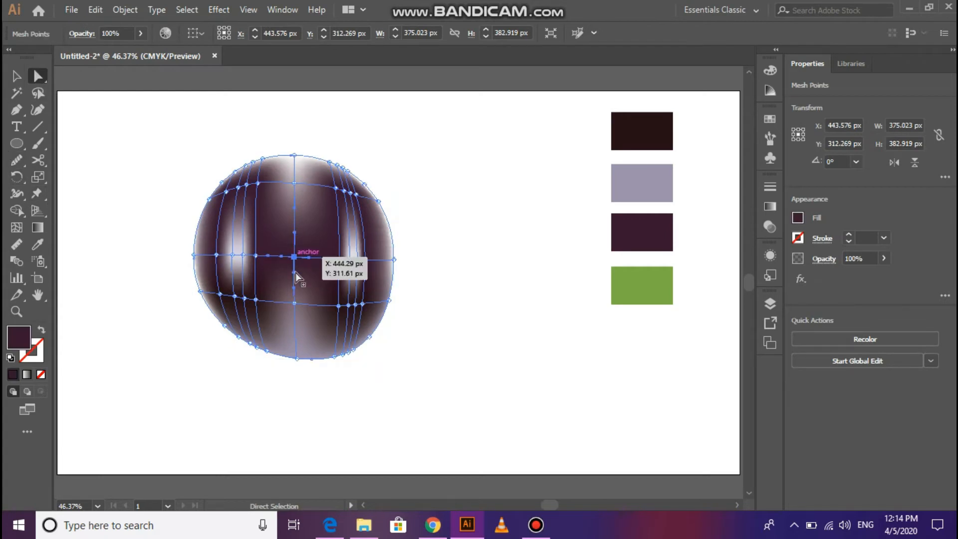
click(37, 244)
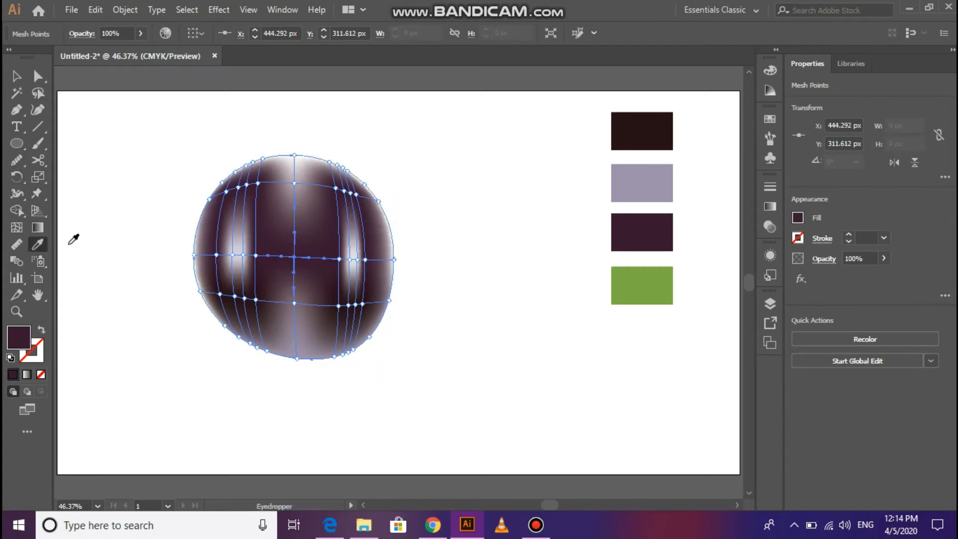
click(640, 131)
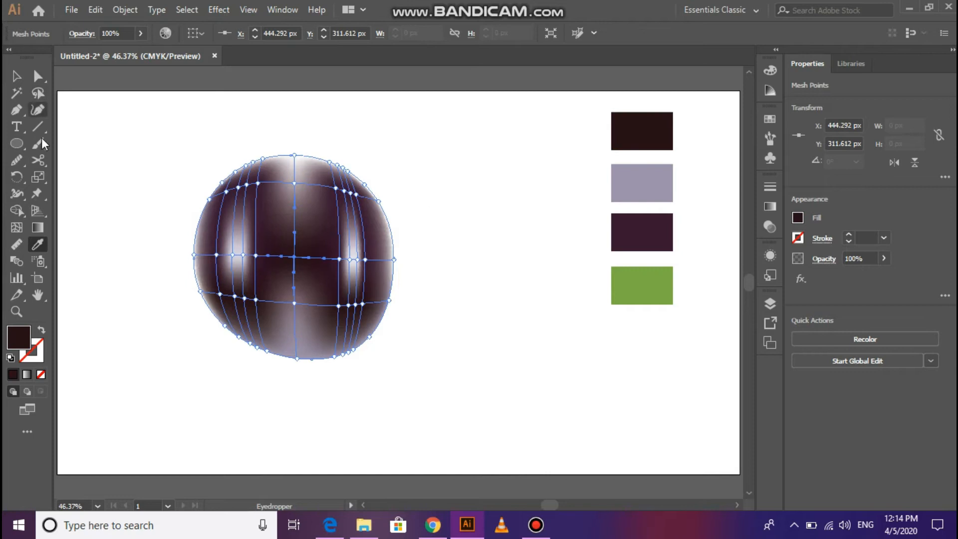
Colour the mesh point directly below the centre with the blackish-brown swatch
click(37, 76)
click(294, 303)
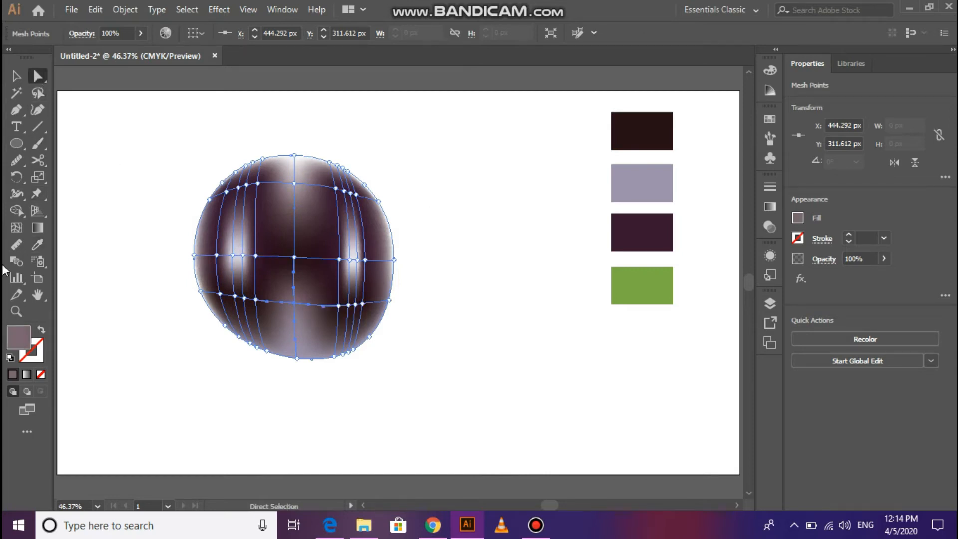
click(38, 245)
click(640, 129)
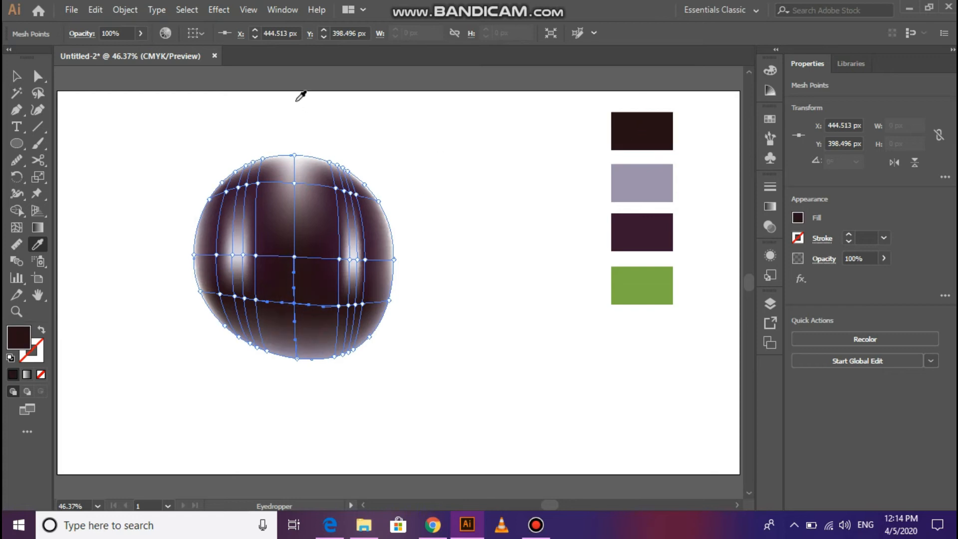
Colour the mesh point directly above the centre with the blackish-brown swatch and deselect the shape
click(37, 76)
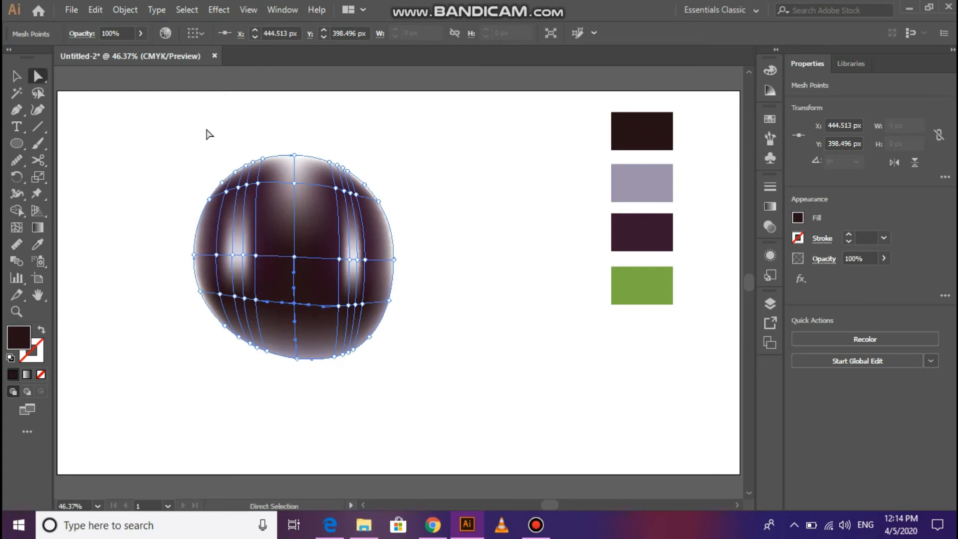
click(294, 183)
click(38, 244)
click(643, 131)
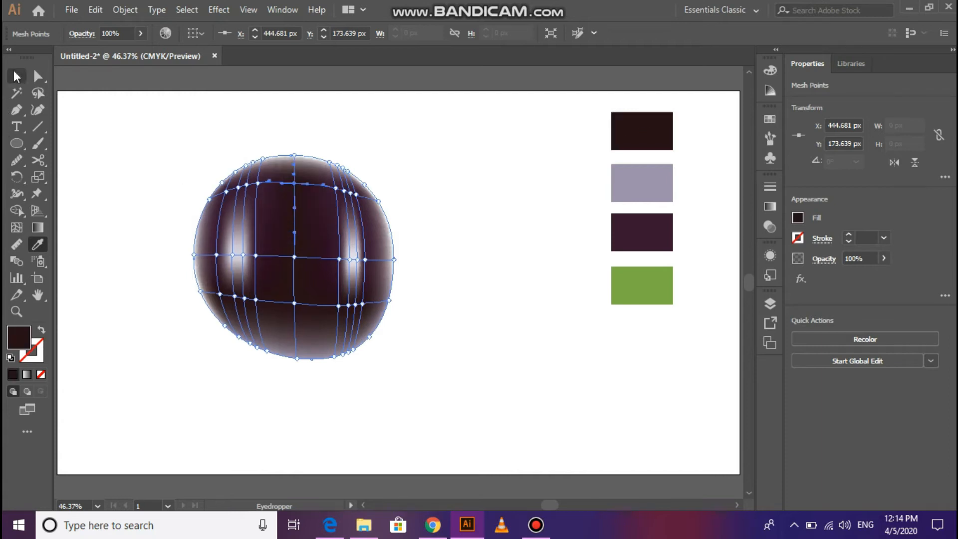
key(v)
click(127, 145)
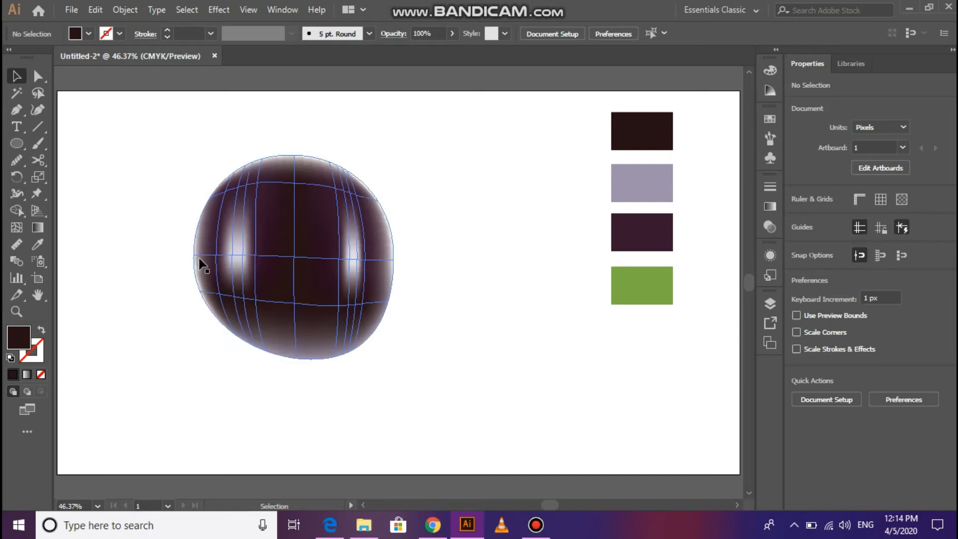
Colour the middle-row mesh point just outside the left highlight with the blackish-brown swatch and deselect the shape
click(37, 76)
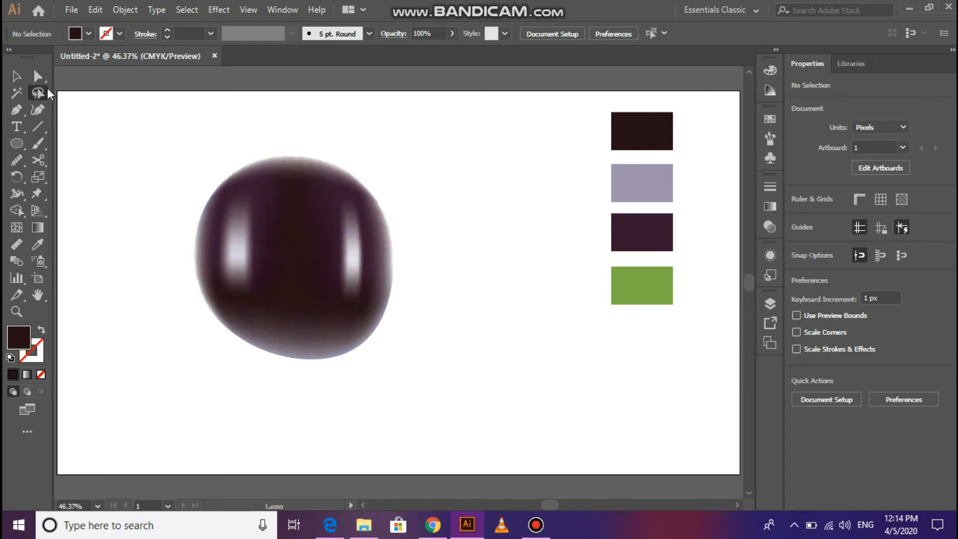
click(217, 258)
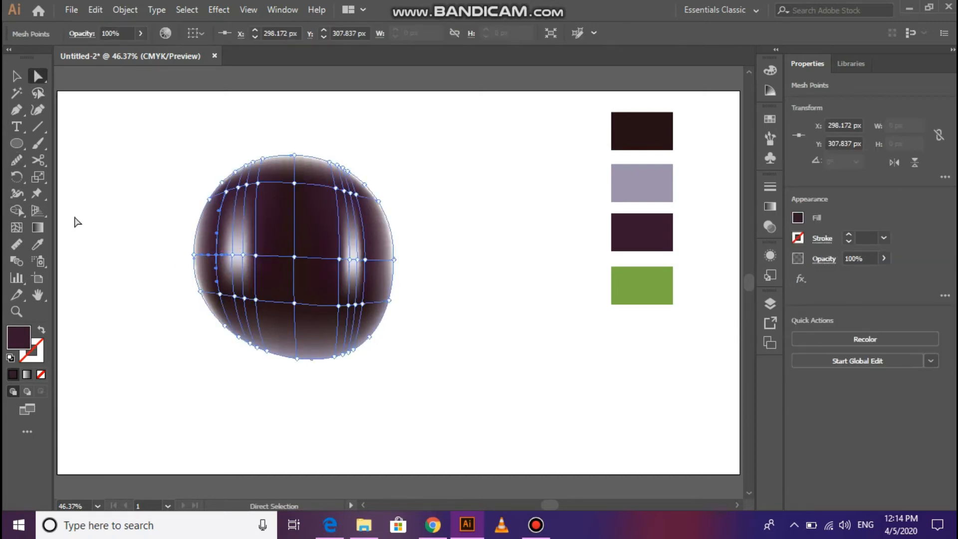
click(37, 244)
click(666, 124)
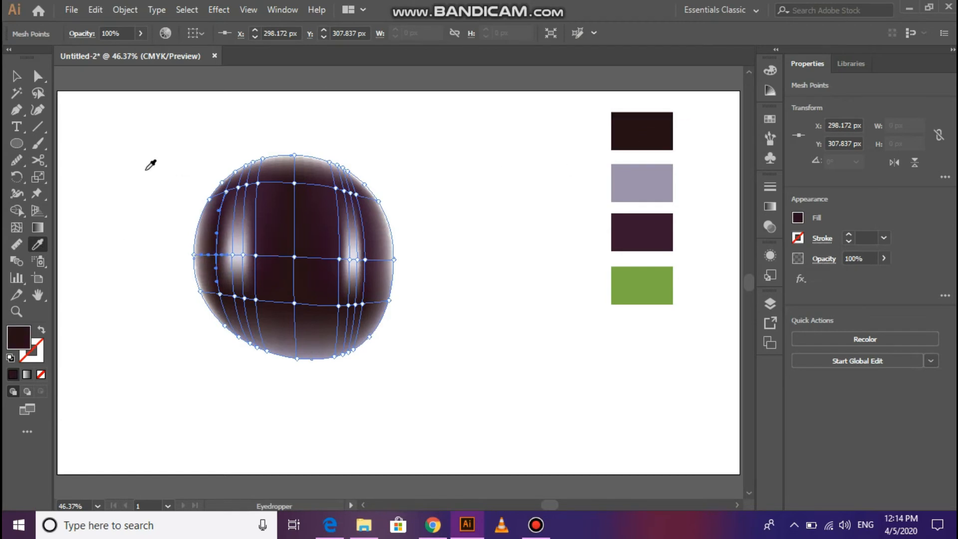
click(16, 76)
click(86, 158)
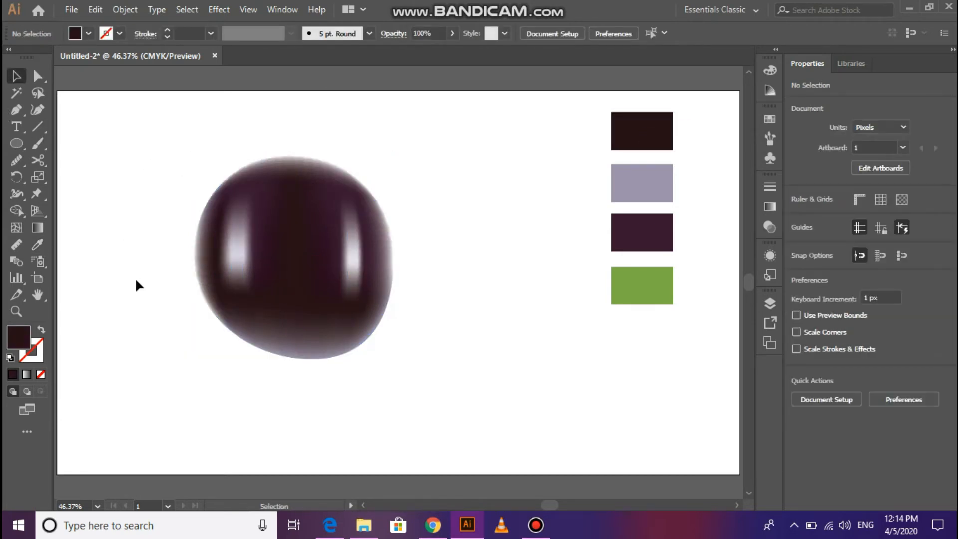
Add a horizontal mesh line to the shape near its lower edge
click(232, 310)
click(17, 229)
click(229, 320)
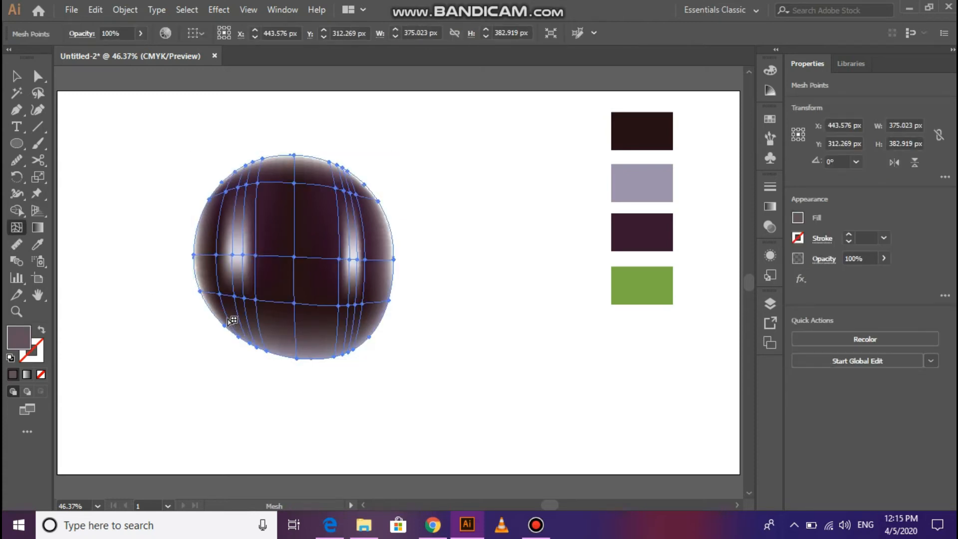
click(228, 319)
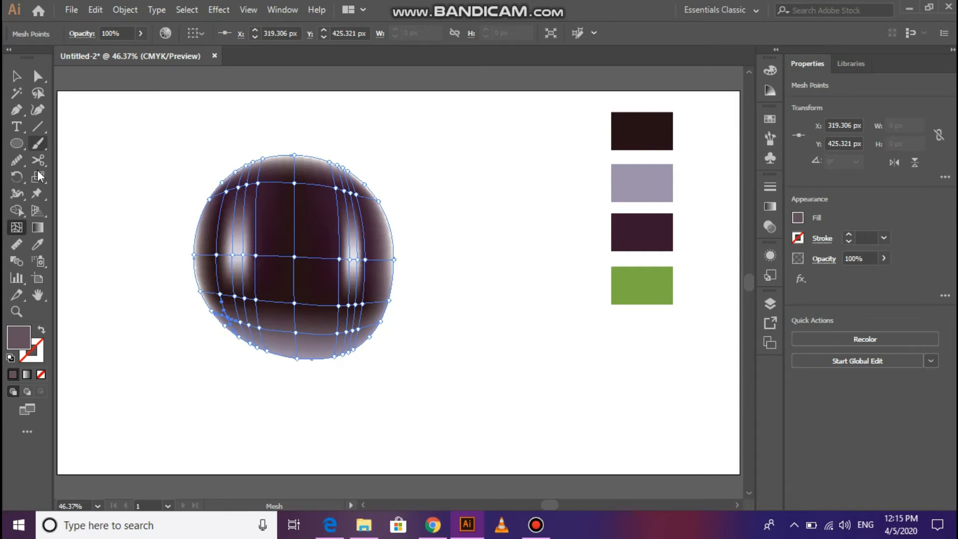
Colour the inner mesh points along the lowest horizontal mesh line with the blackish-brown swatch
click(38, 76)
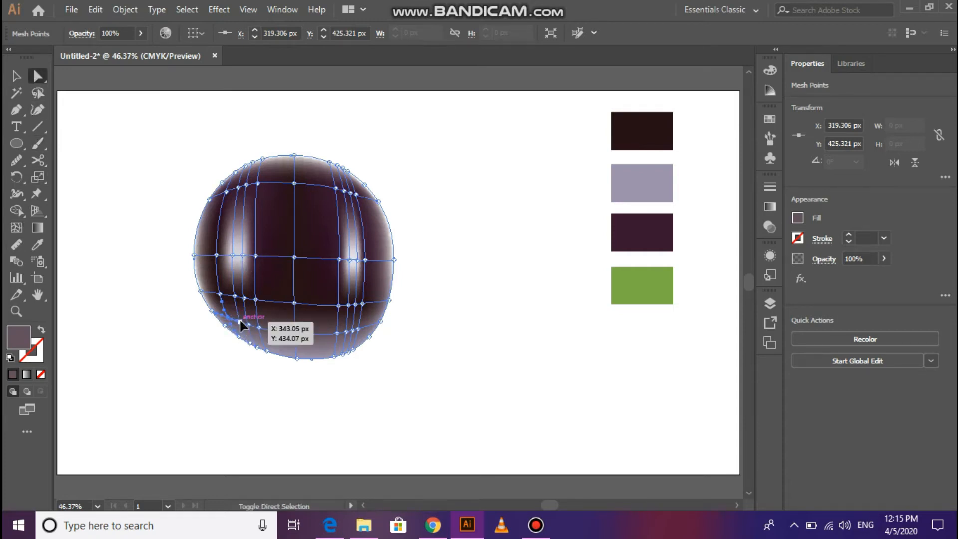
shift+click(240, 322)
mouse_move(249, 330)
mouse_down()
mouse_move(314, 341)
mouse_move(297, 334)
mouse_move(355, 330)
mouse_up()
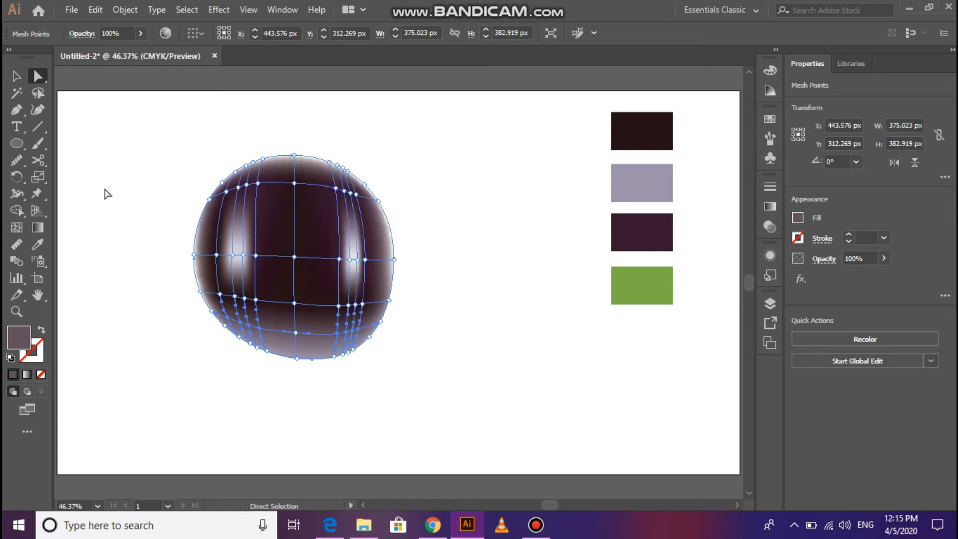
click(38, 244)
click(663, 123)
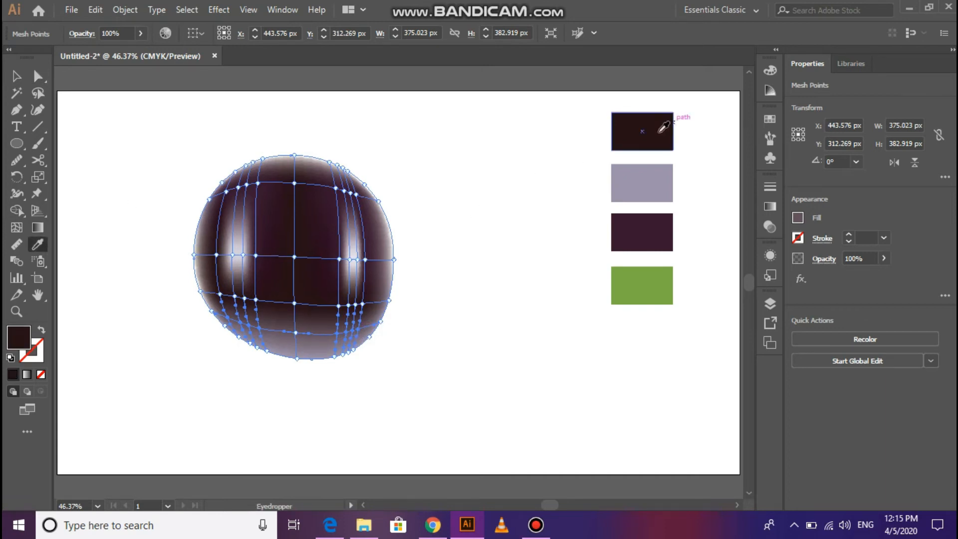
Colour the centre mesh point on the lowest horizontal mesh line with the blackish-brown swatch and deselect the shape
key(a)
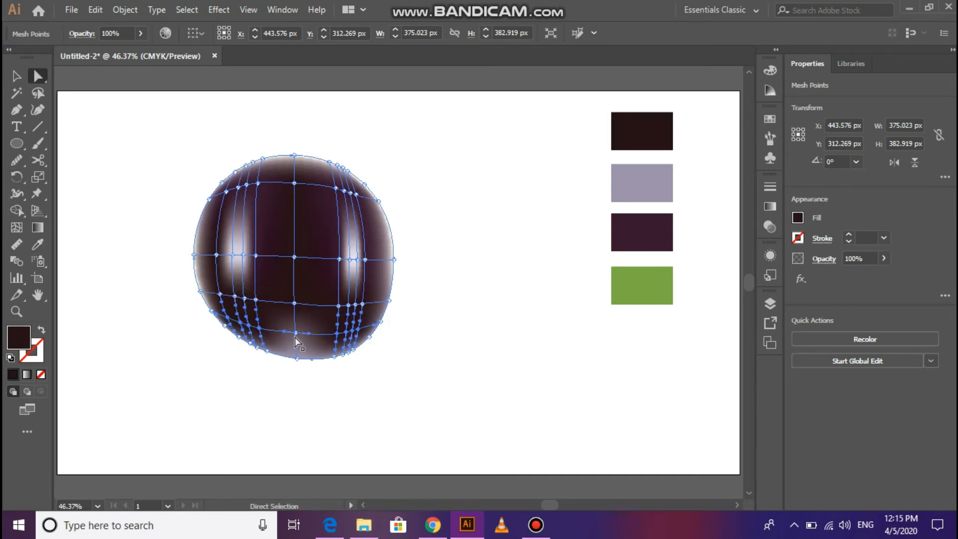
click(296, 333)
key(i)
click(618, 133)
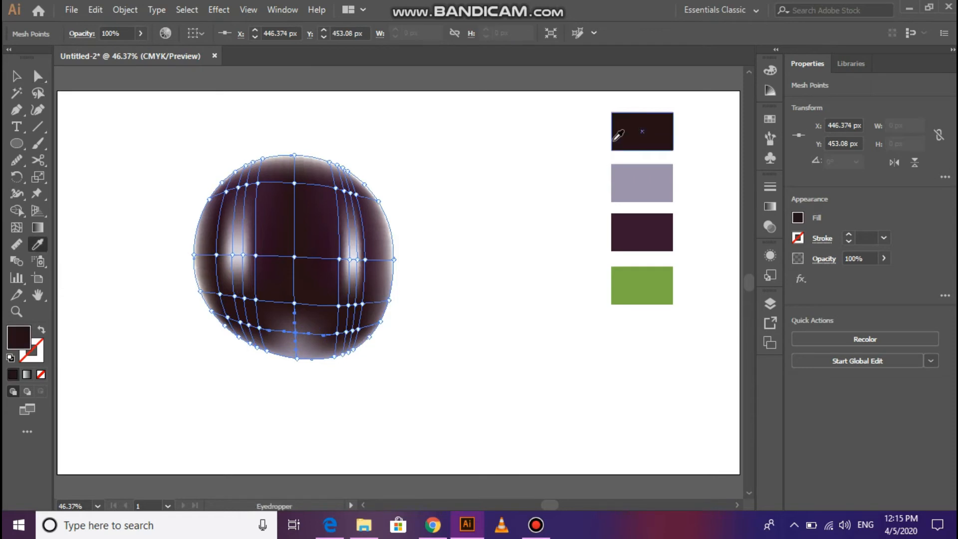
key(v)
click(133, 145)
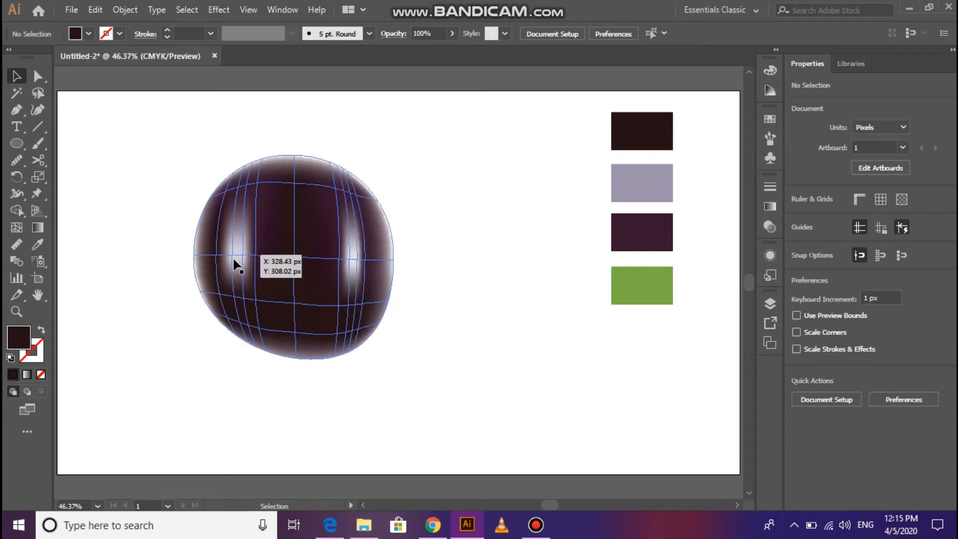
Add a vertical mesh line between the left highlight and the centre at about X 395 px, and deselect the shape
key(a)
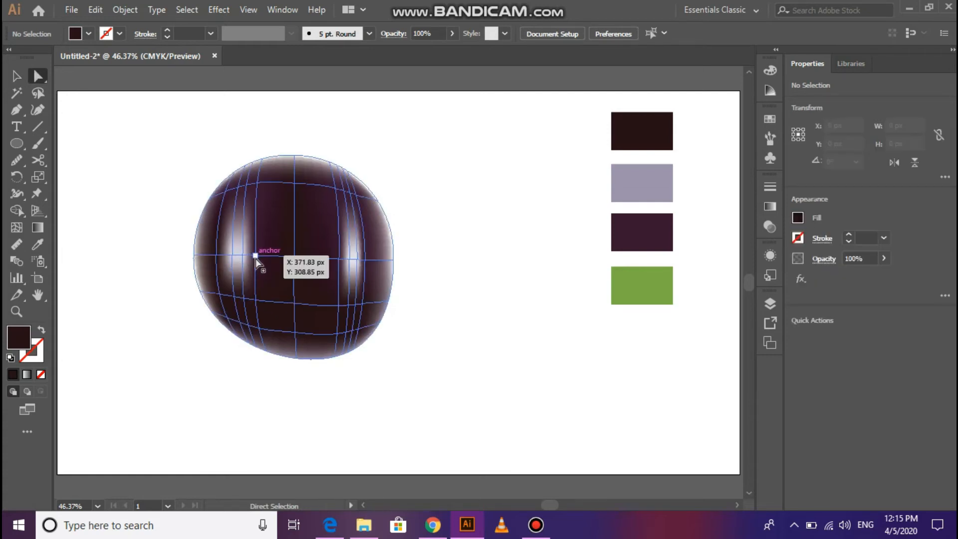
key(u)
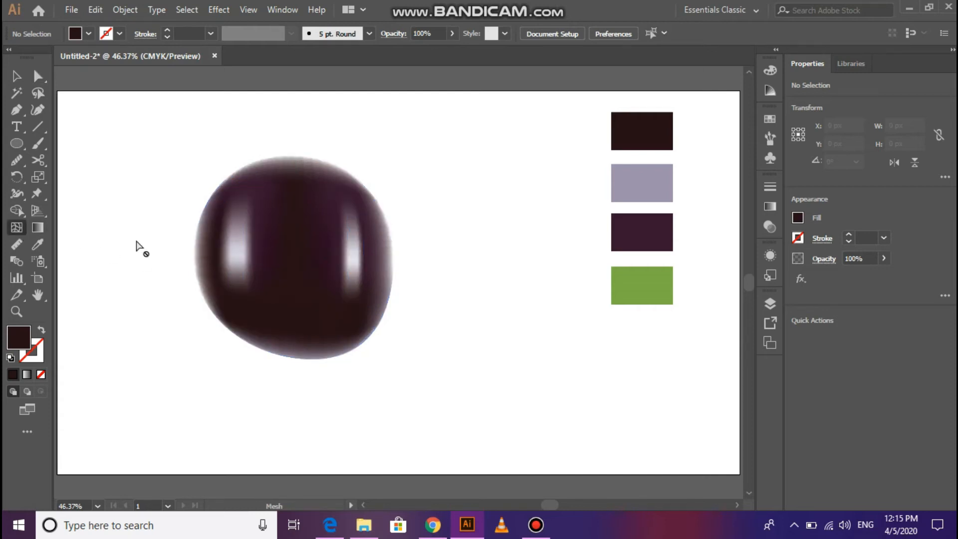
click(269, 256)
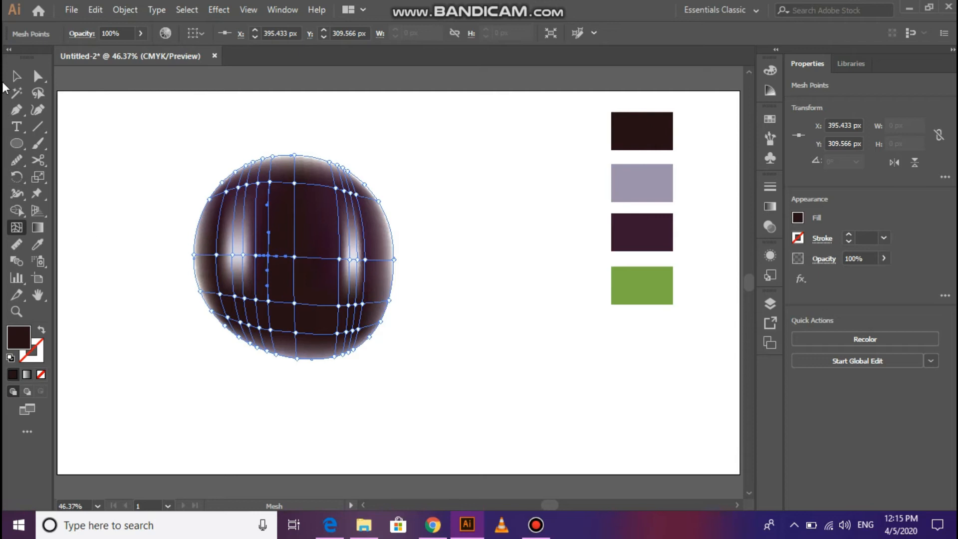
click(39, 76)
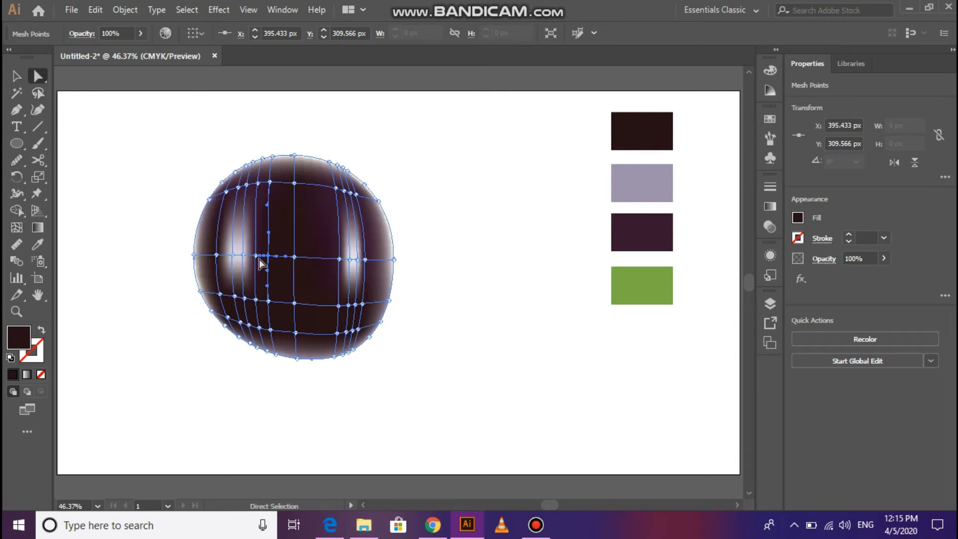
click(126, 246)
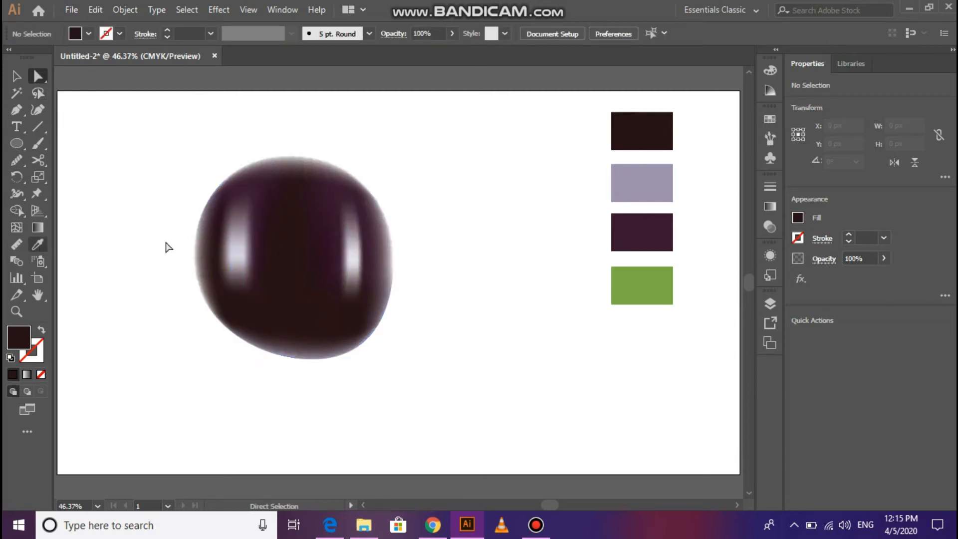
Colour the middle-row mesh point on the left highlight's inner side with greyish mauve sampled from the highlight's edge
click(255, 256)
click(37, 244)
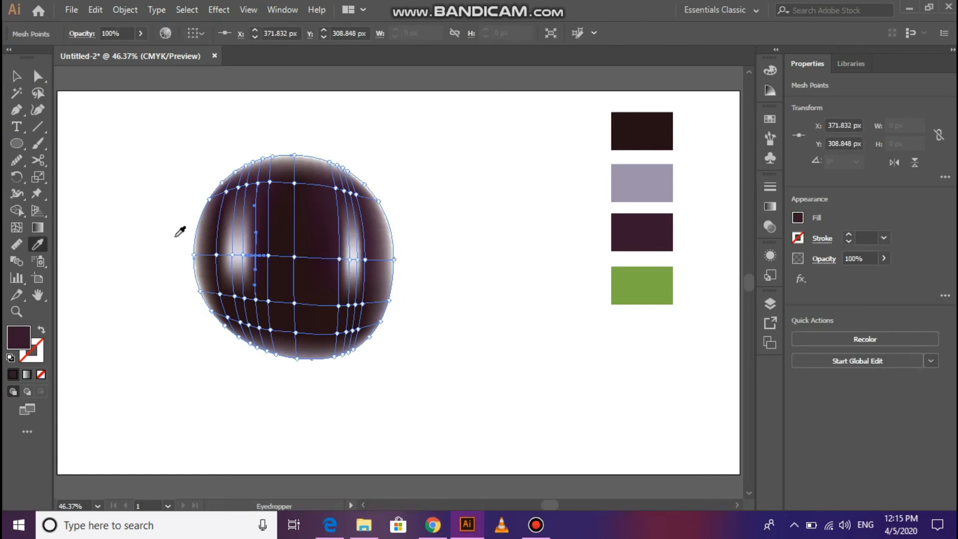
click(248, 231)
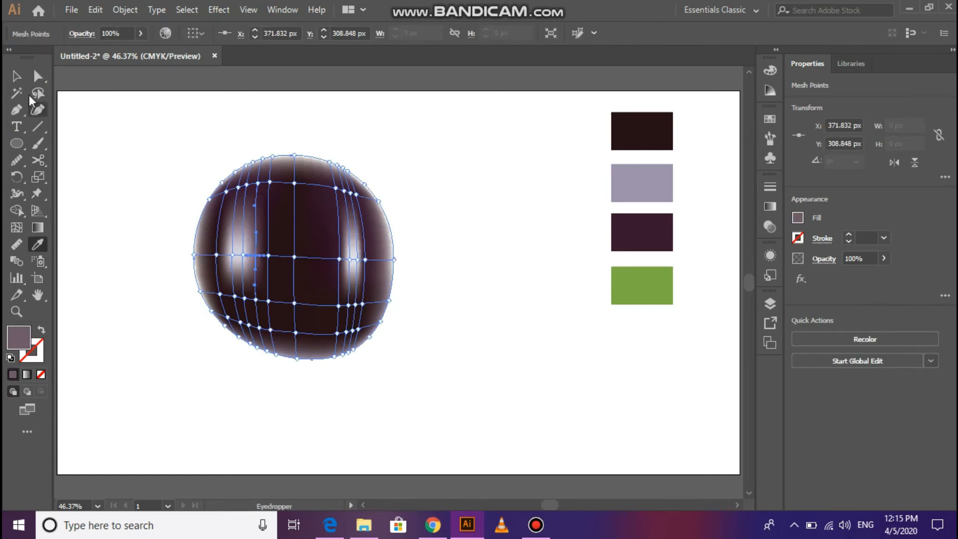
click(16, 76)
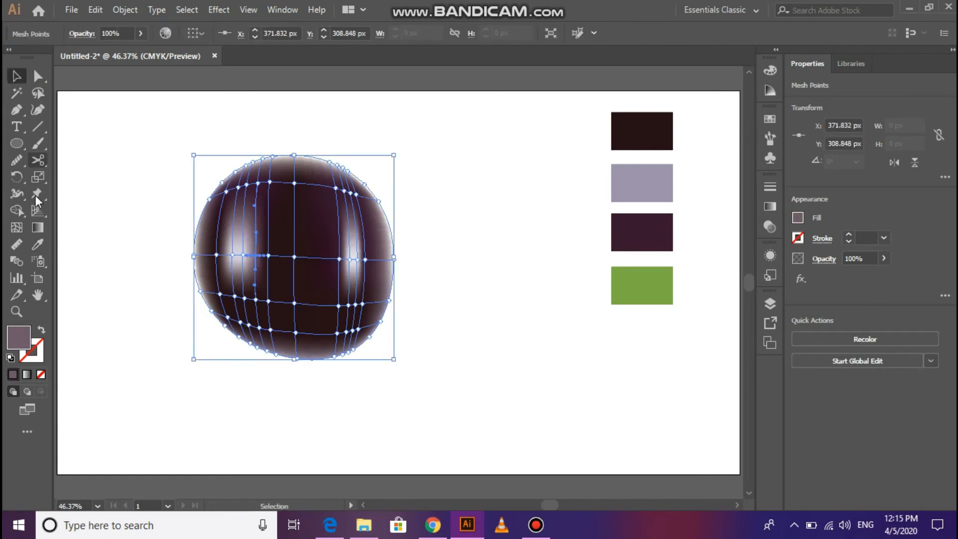
Add a vertical mesh line inside the right highlight and colour the middle-row point beside it with pale lavender sampled from the left highlight
click(16, 227)
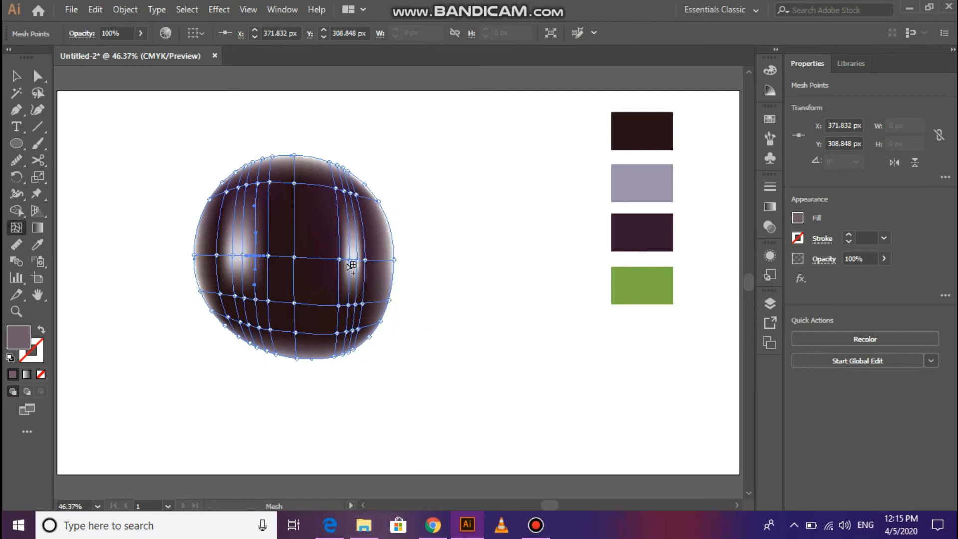
click(325, 258)
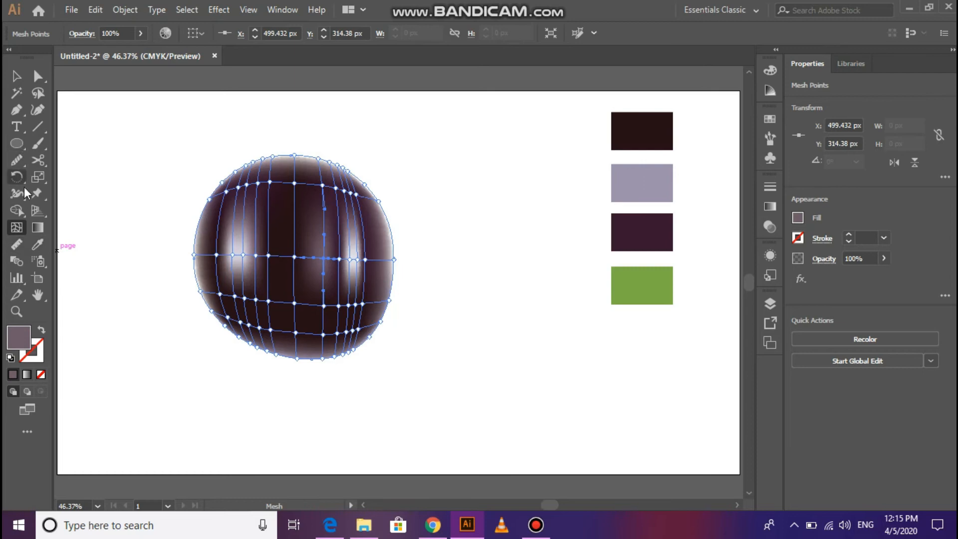
click(38, 76)
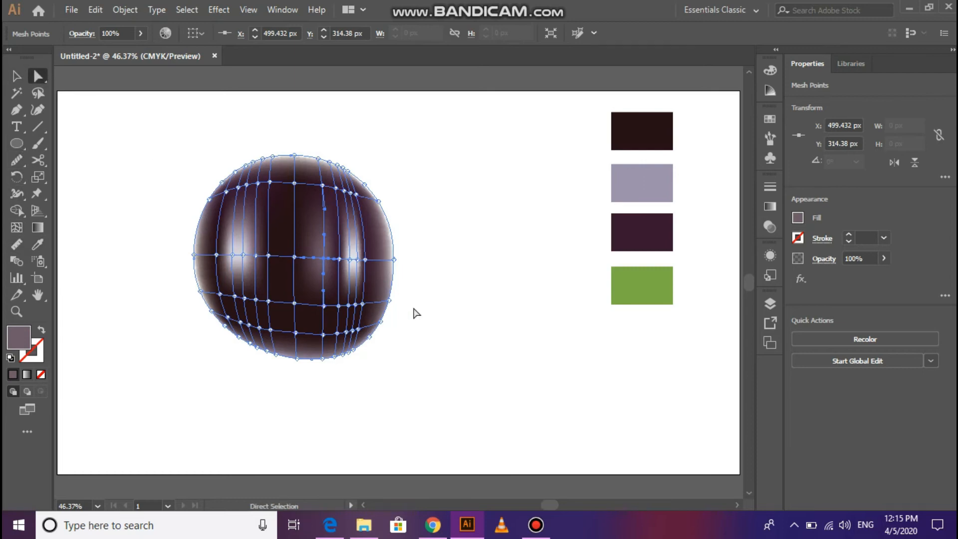
click(339, 259)
click(43, 245)
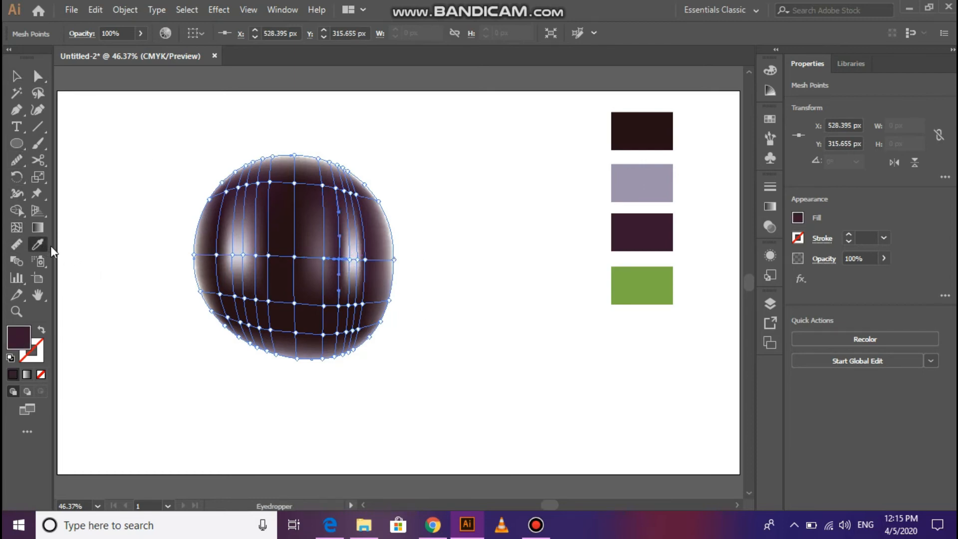
click(239, 250)
click(17, 76)
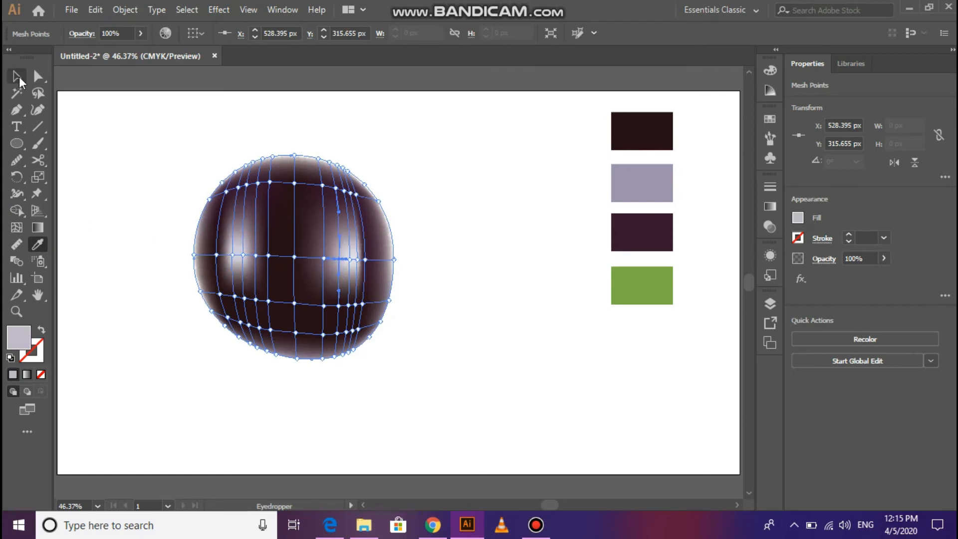
click(154, 167)
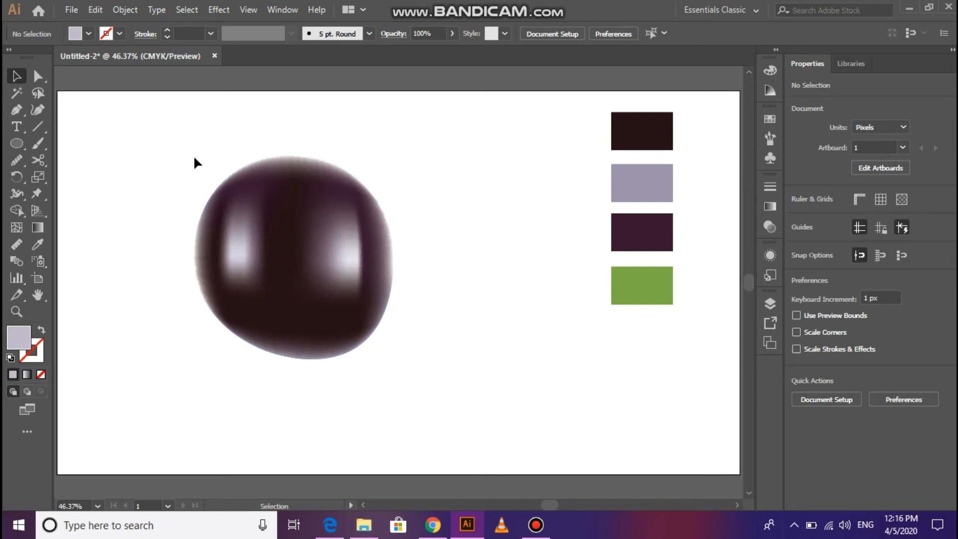
Move the middle-row mesh point just outside the right highlight outward to about X 595 px, Y 317 px
click(367, 261)
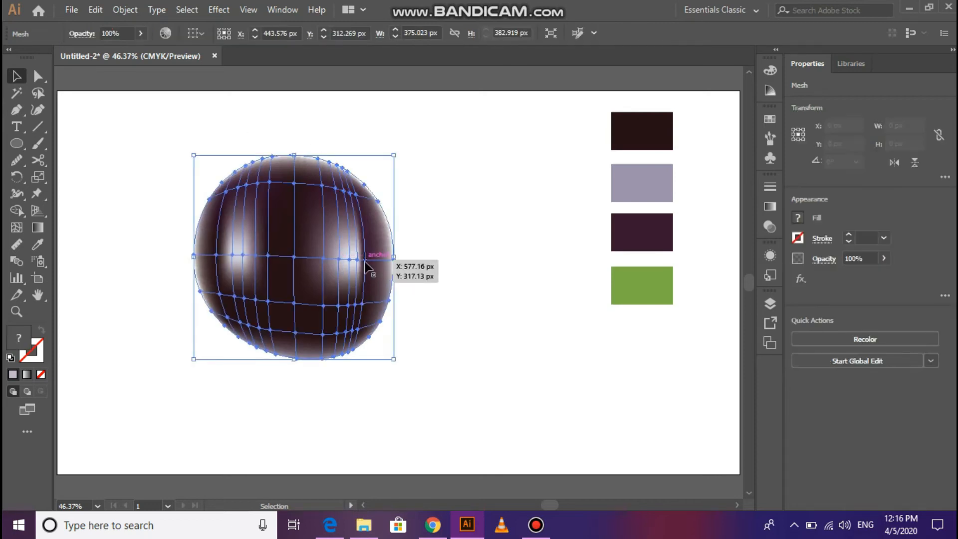
key(a)
drag(371, 261, 375, 260)
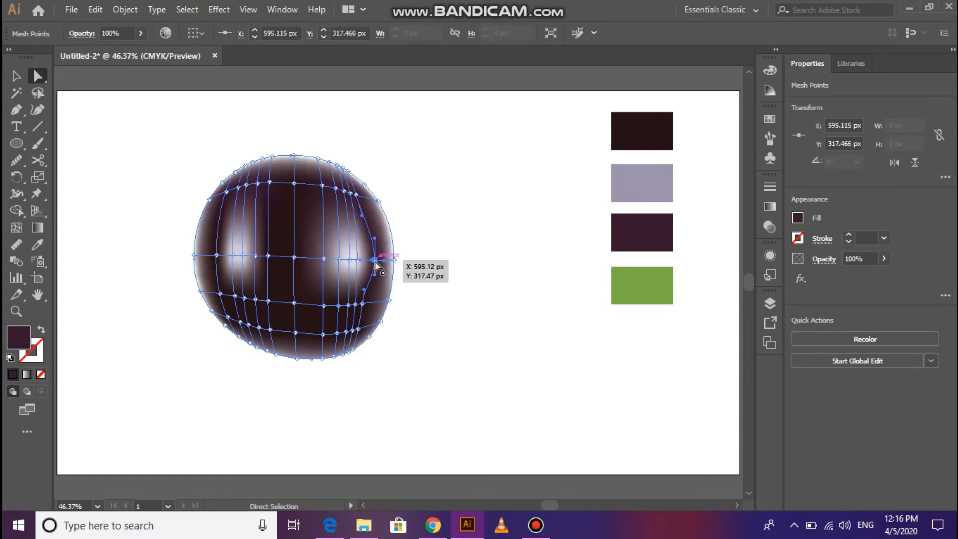
Try to shift the mesh point below it on the next horizontal line outward to about X 590 px, Y 401 px
click(372, 303)
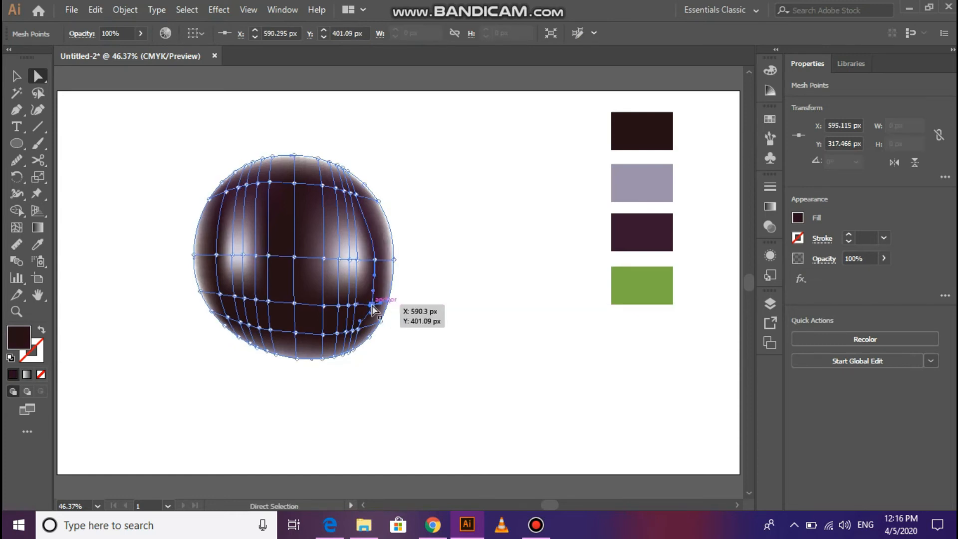
click(456, 293)
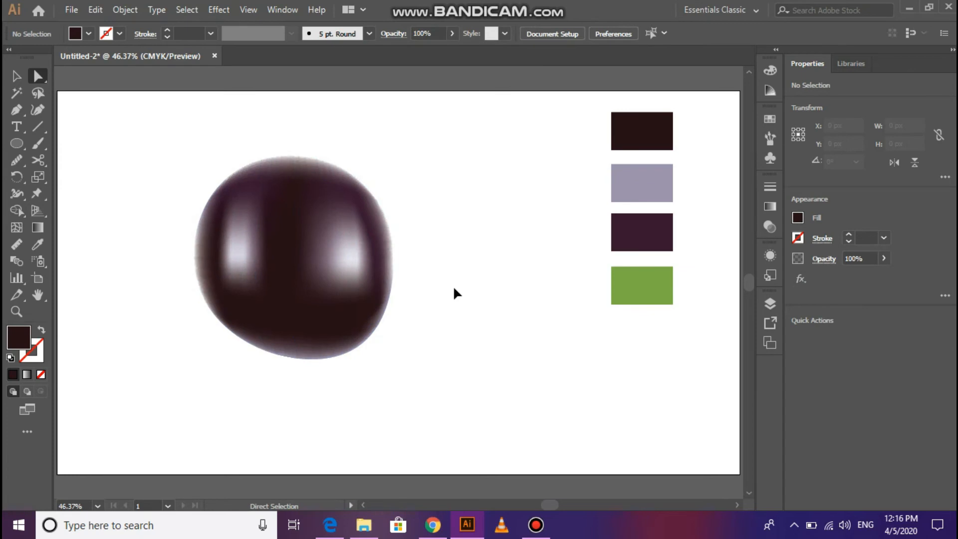
key(ctrl+z)
click(453, 292)
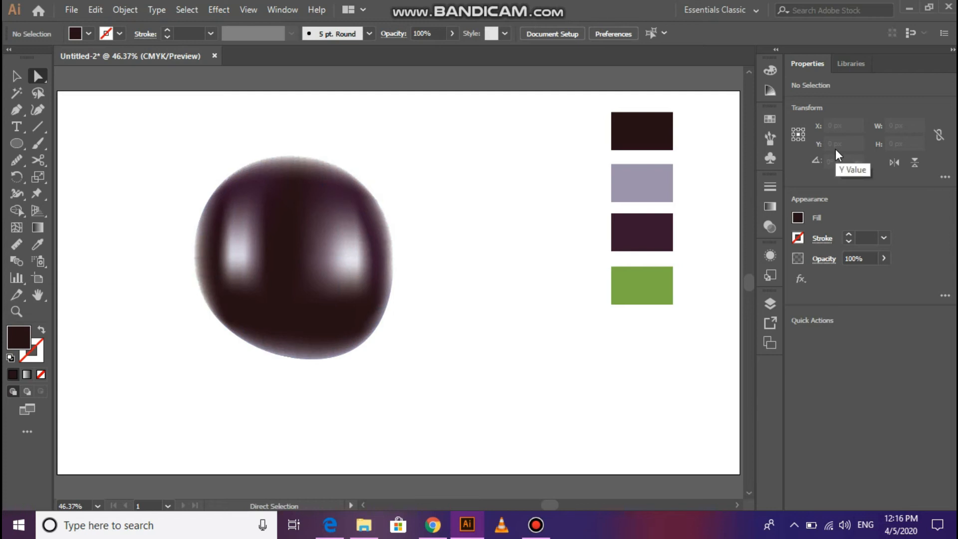
Begin a leafy cap outline with the Pen tool, from a tip above the shape through a corner point to the shape's left edge
scroll(149, 245, up, 1)
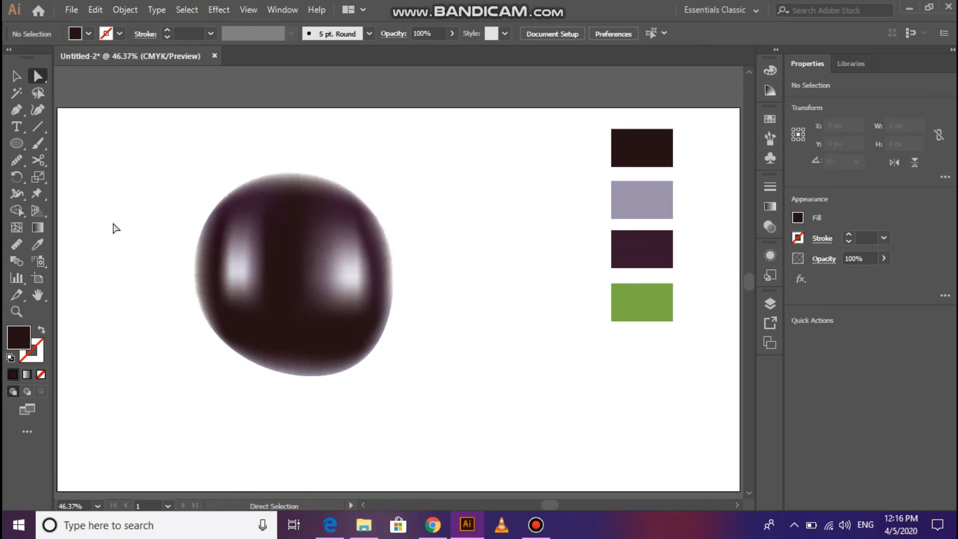
click(19, 112)
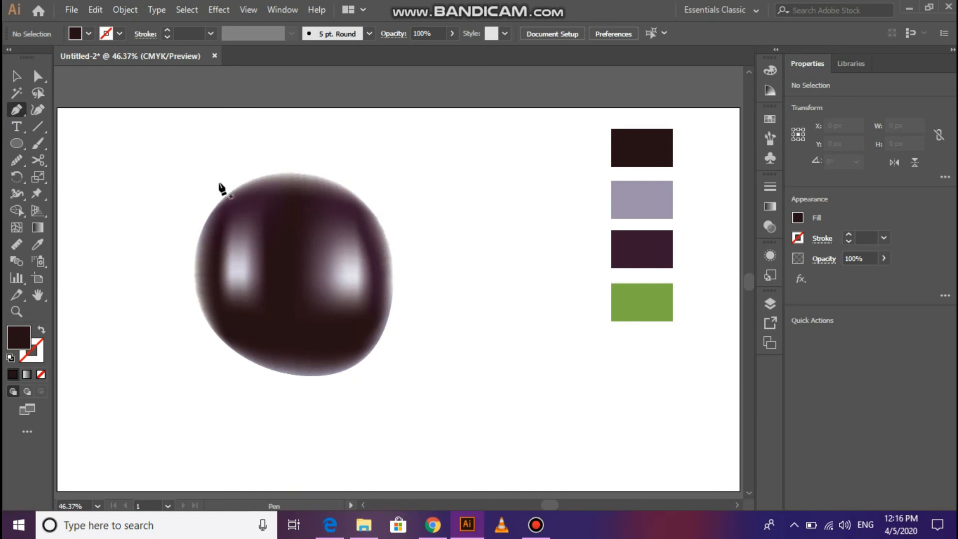
click(284, 117)
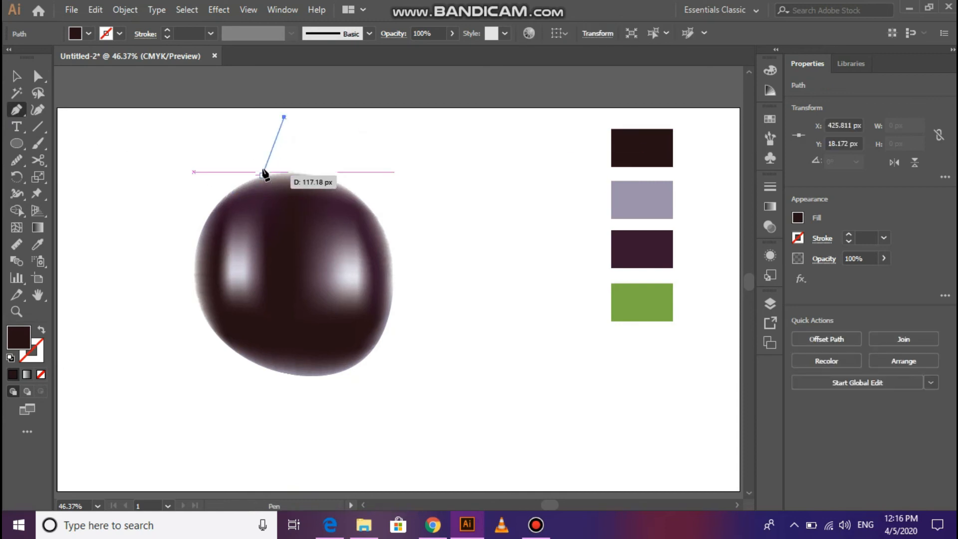
drag(263, 159, 256, 182)
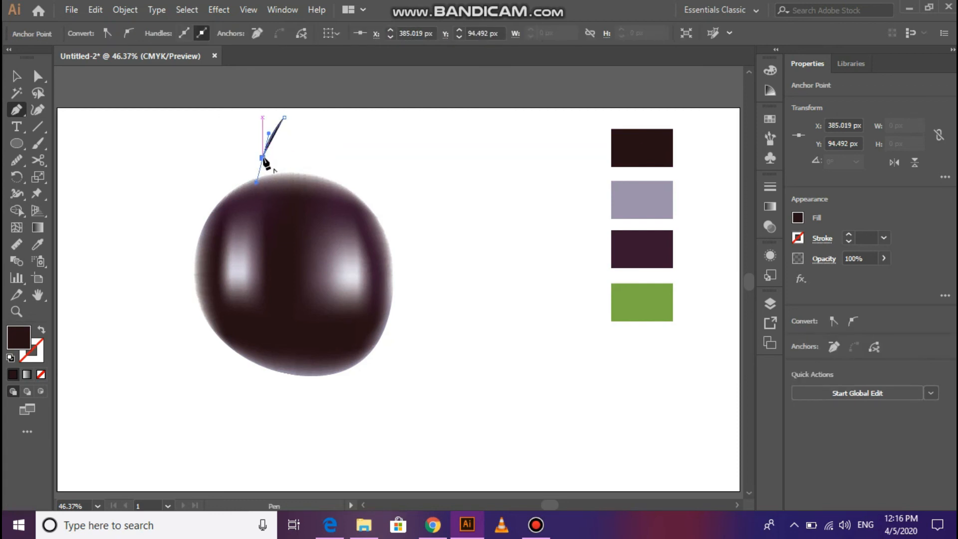
click(262, 159)
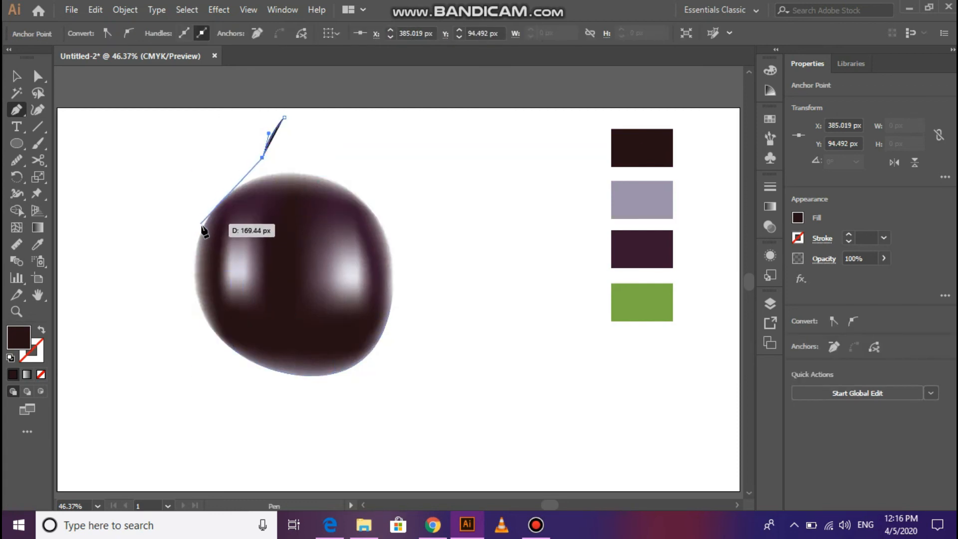
drag(203, 226, 189, 316)
key(ctrl+z)
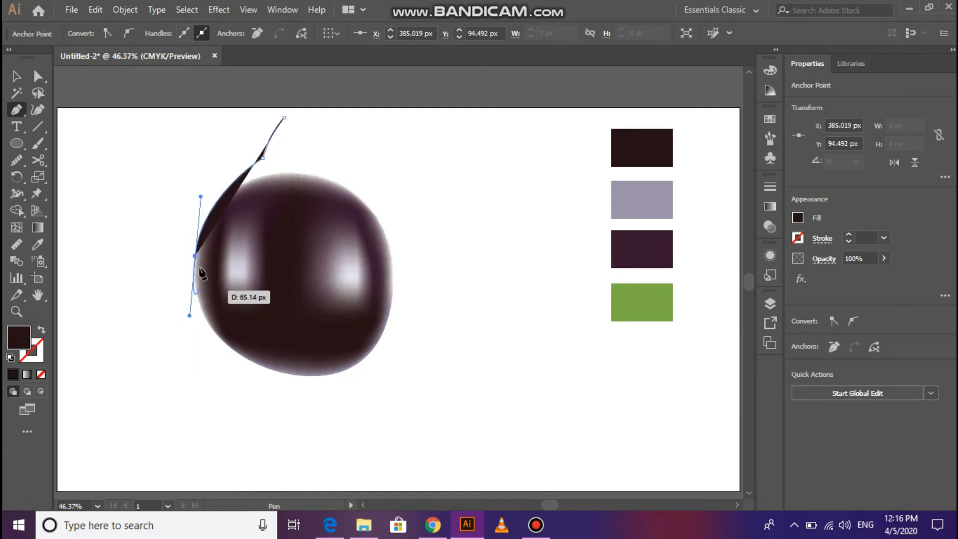
drag(196, 257, 265, 203)
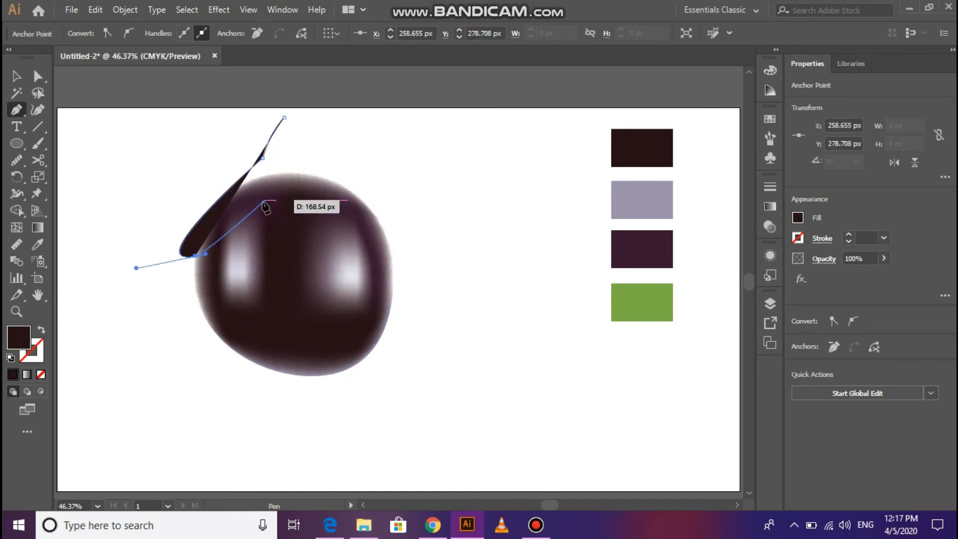
key(ctrl+z)
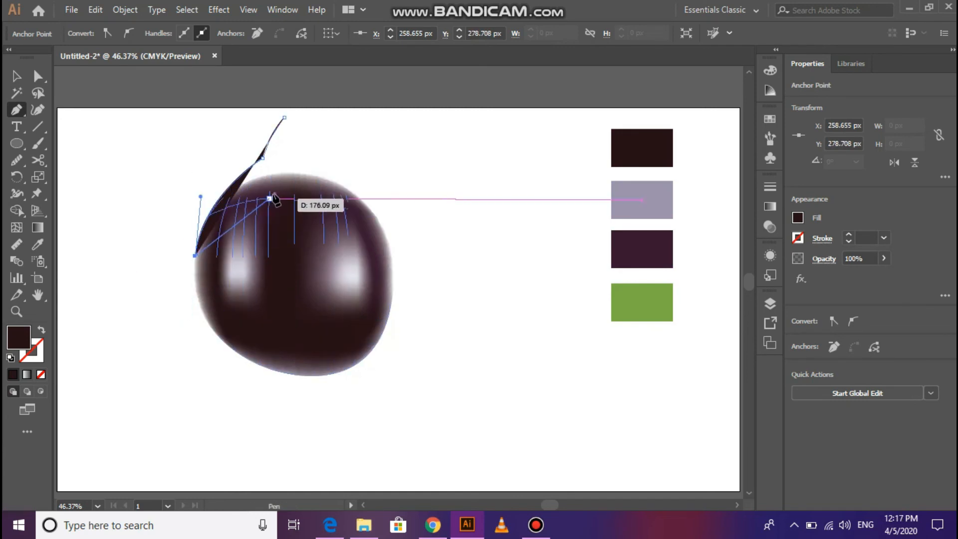
mouse_move(271, 188)
mouse_down()
mouse_move(295, 188)
mouse_move(281, 178)
mouse_move(273, 191)
mouse_up()
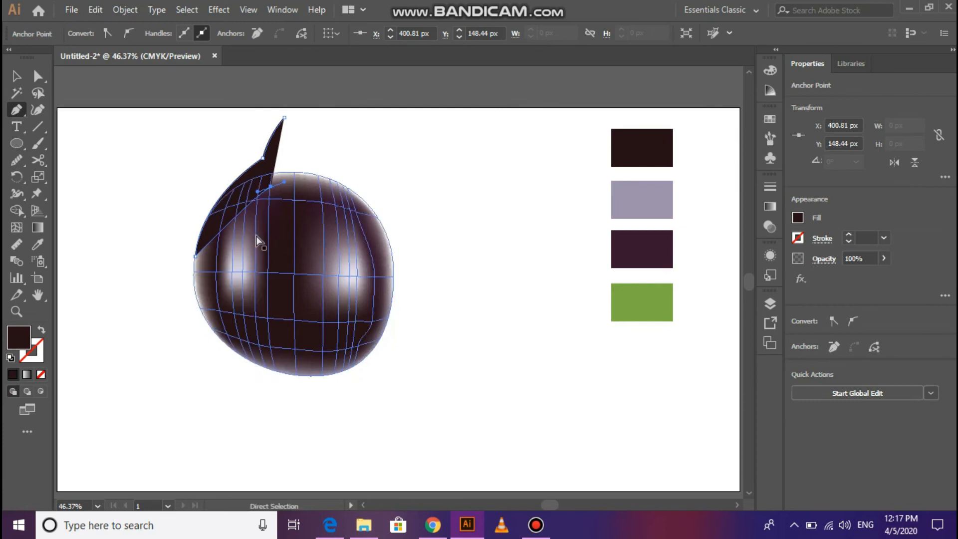
key(ctrl+z)
Continue the cap outline along its scalloped lower edge, forming a middle leaf point and a right leaf tip near X 577 px, Y 246 px
drag(271, 211, 309, 173)
click(312, 200)
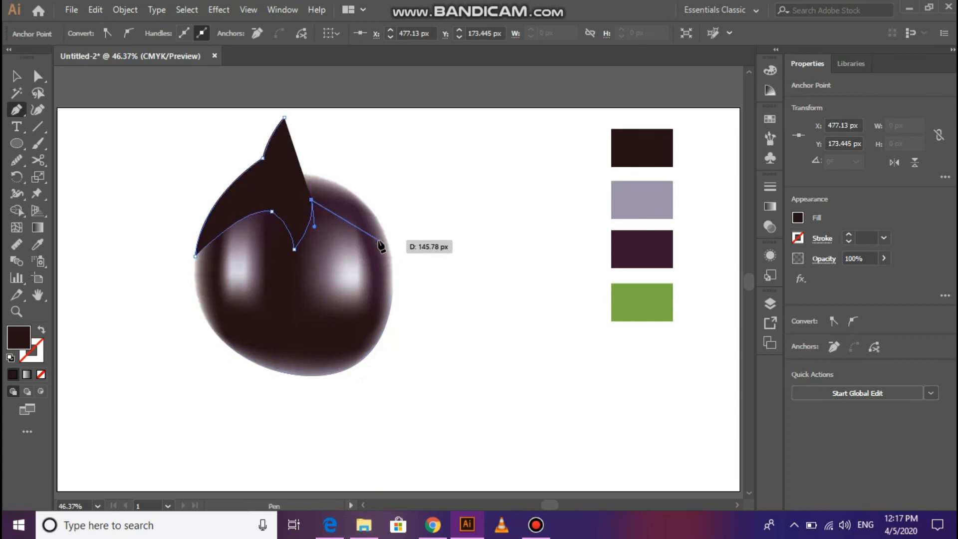
drag(365, 239, 375, 277)
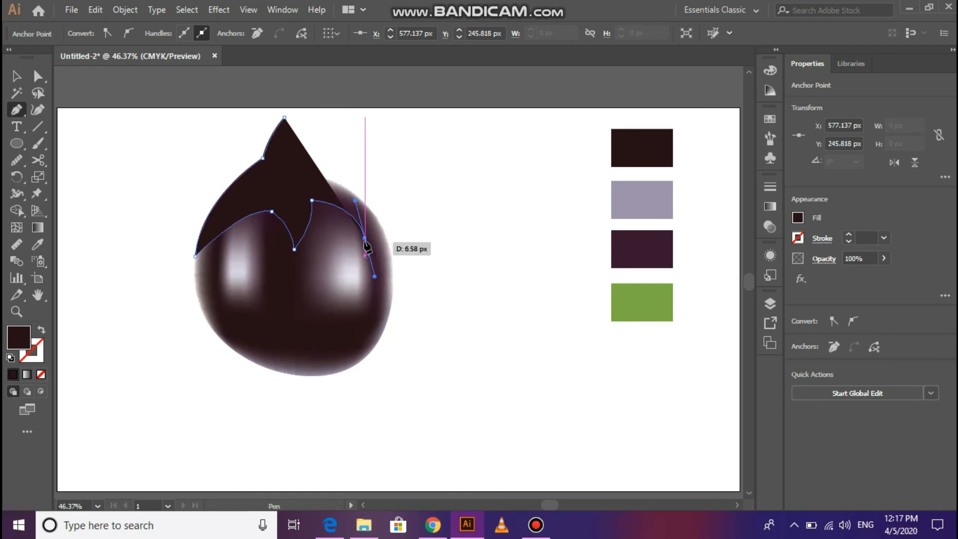
click(365, 239)
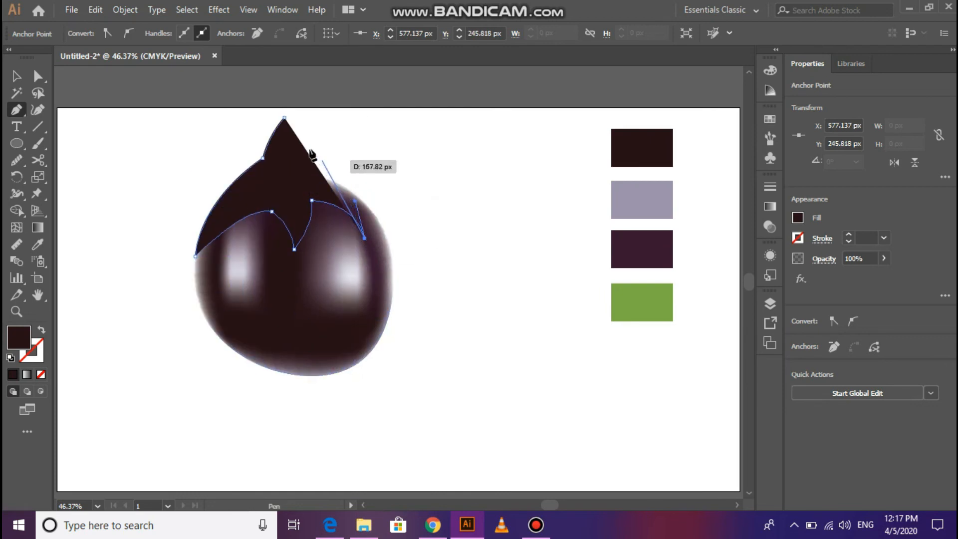
Curve the cap outline up through about X 515 px, Y 121 px to a stem tip above the artboard and close the path
drag(332, 172, 287, 156)
click(332, 172)
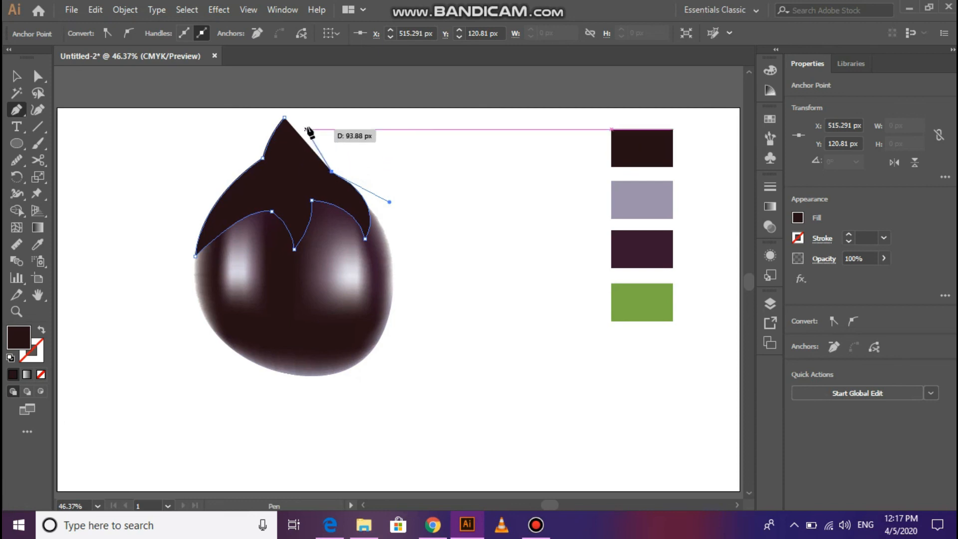
drag(321, 90, 337, 175)
click(321, 241)
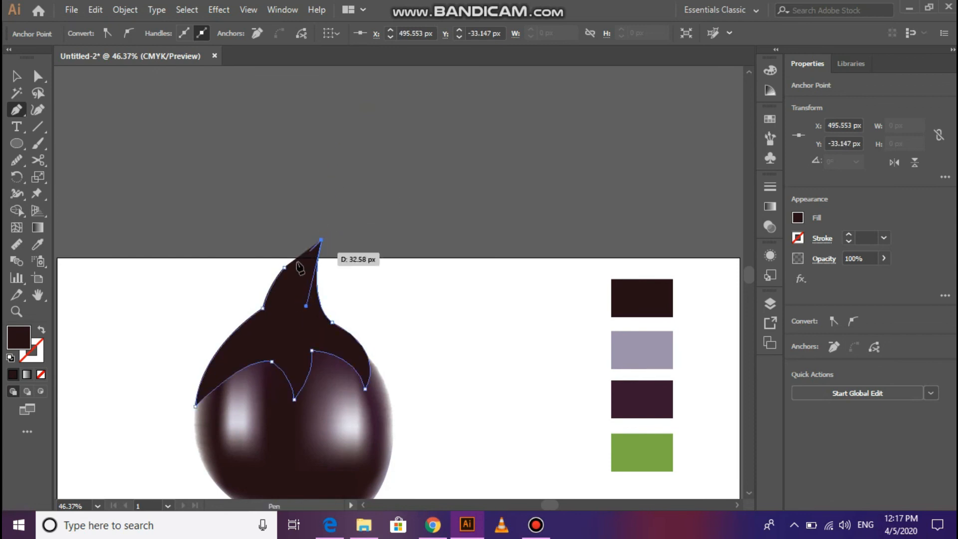
Fill the leafy cap with the green sampled from the bottom colour swatch
click(16, 76)
click(39, 247)
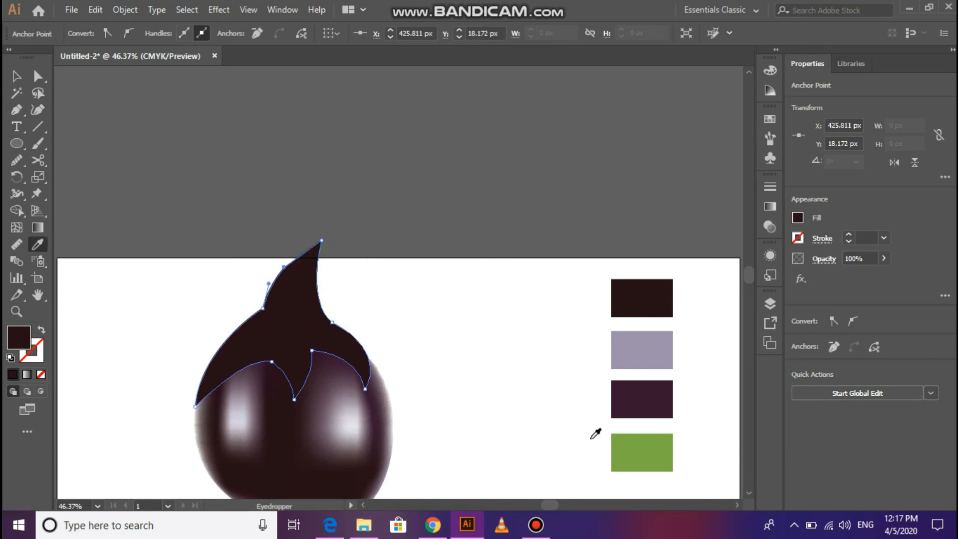
click(629, 449)
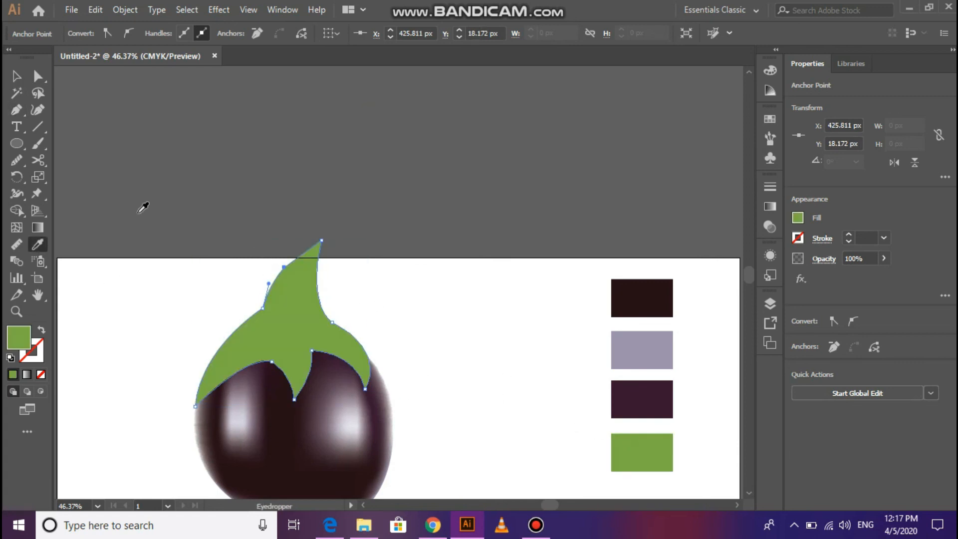
Nudge the whole green cap right to about X 431 px so it sits centred over the fruit, and deselect it
click(16, 76)
key(Right)
key(Right)
key(Right)
key(Right)
key(Right)
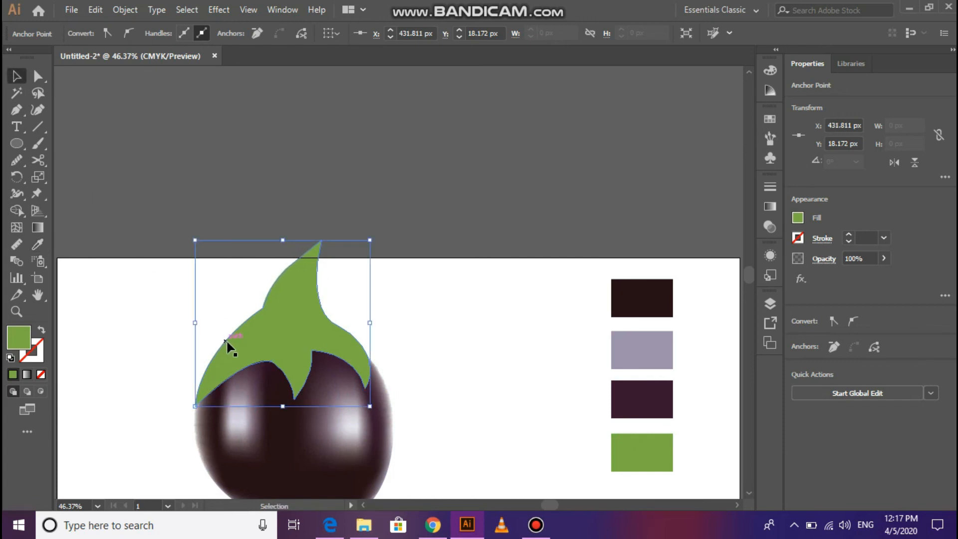
click(226, 341)
key(Right)
key(Right)
key(Right)
key(Right)
key(Right)
key(Right)
key(Right)
key(Right)
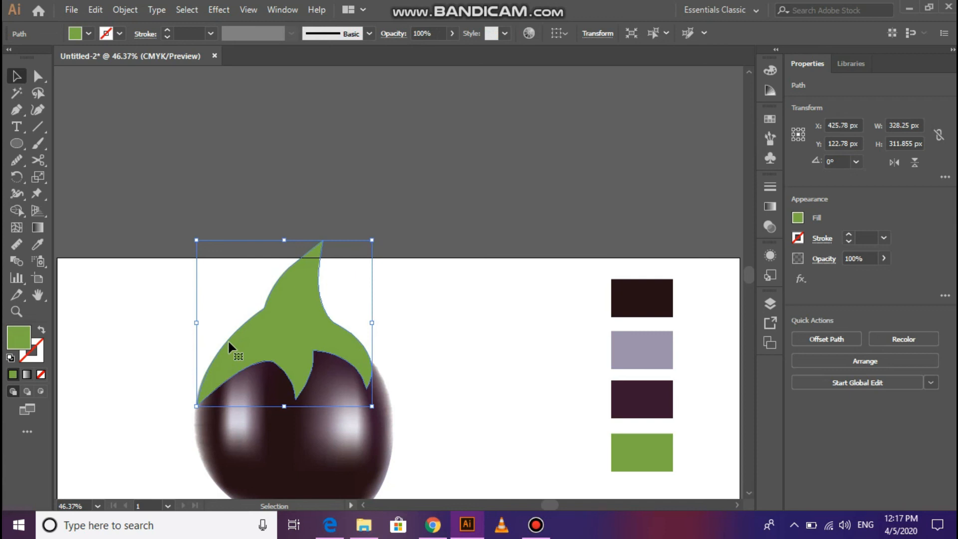
click(184, 333)
scroll(186, 333, down, 3)
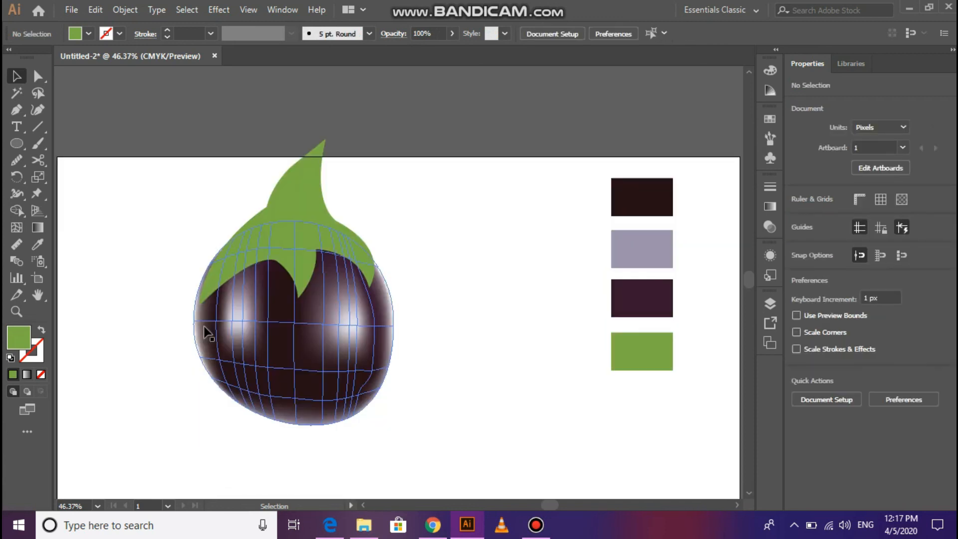
scroll(136, 325, down, 3)
scroll(139, 331, up, 1)
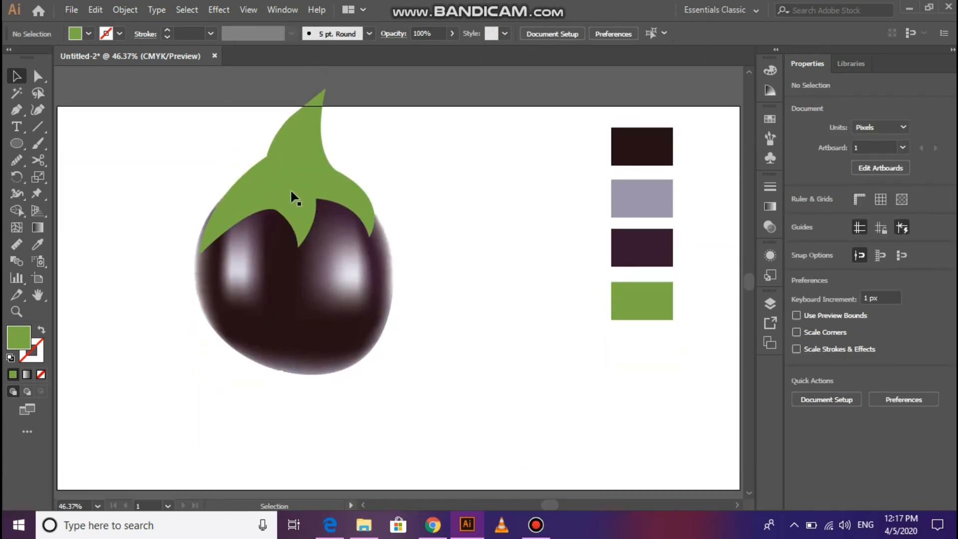
click(293, 194)
key(p)
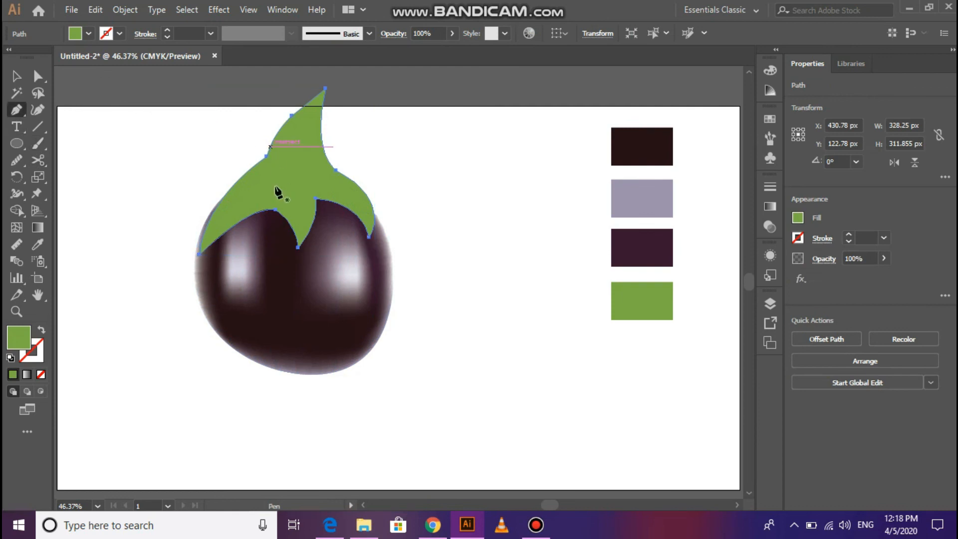
click(199, 255)
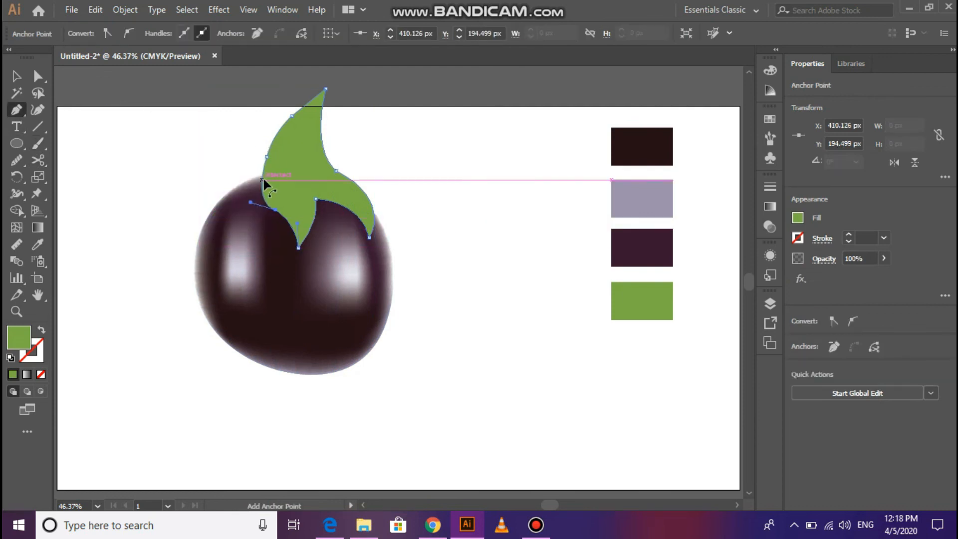
key(ctrl+z)
key(v)
click(167, 171)
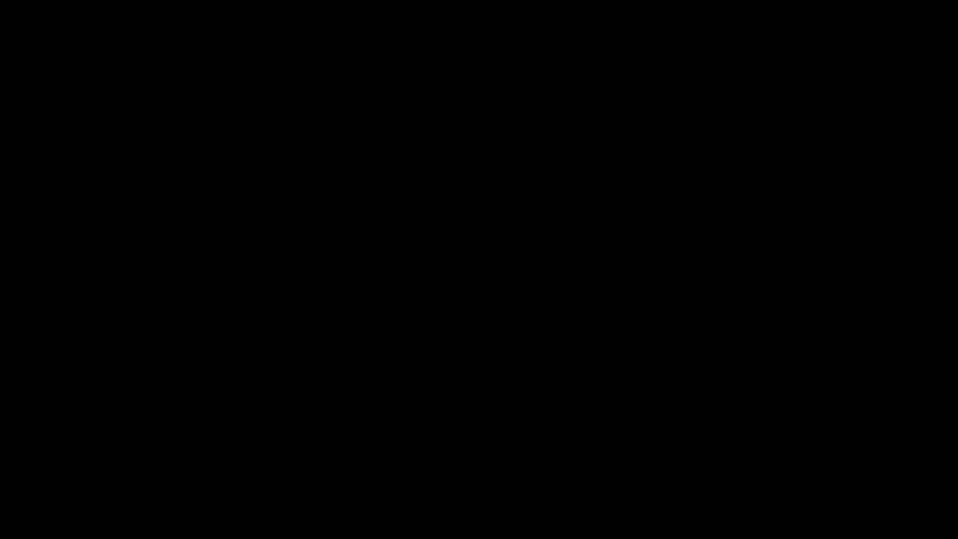